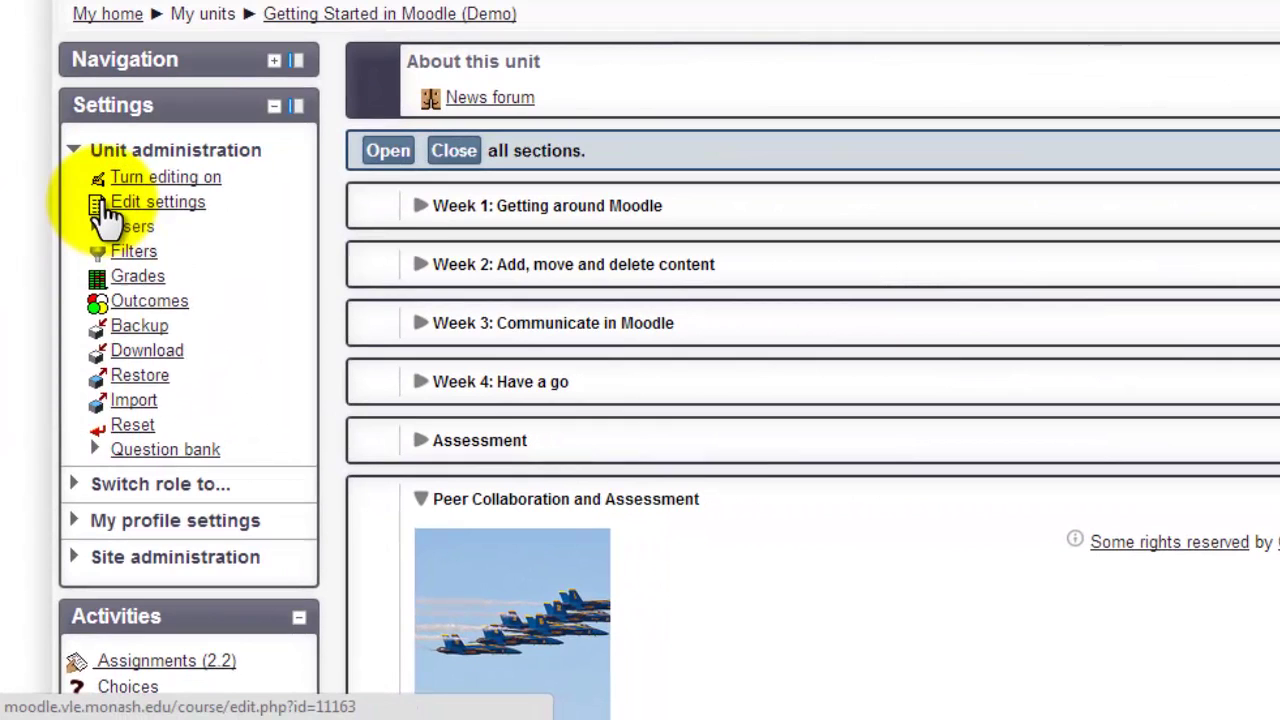
# Step: Set the unit's completion tracking to "Enabled, control via completion and activity settings", toggle tracking beginning on enrolment, and save the settings
pyautogui.click(138, 205)
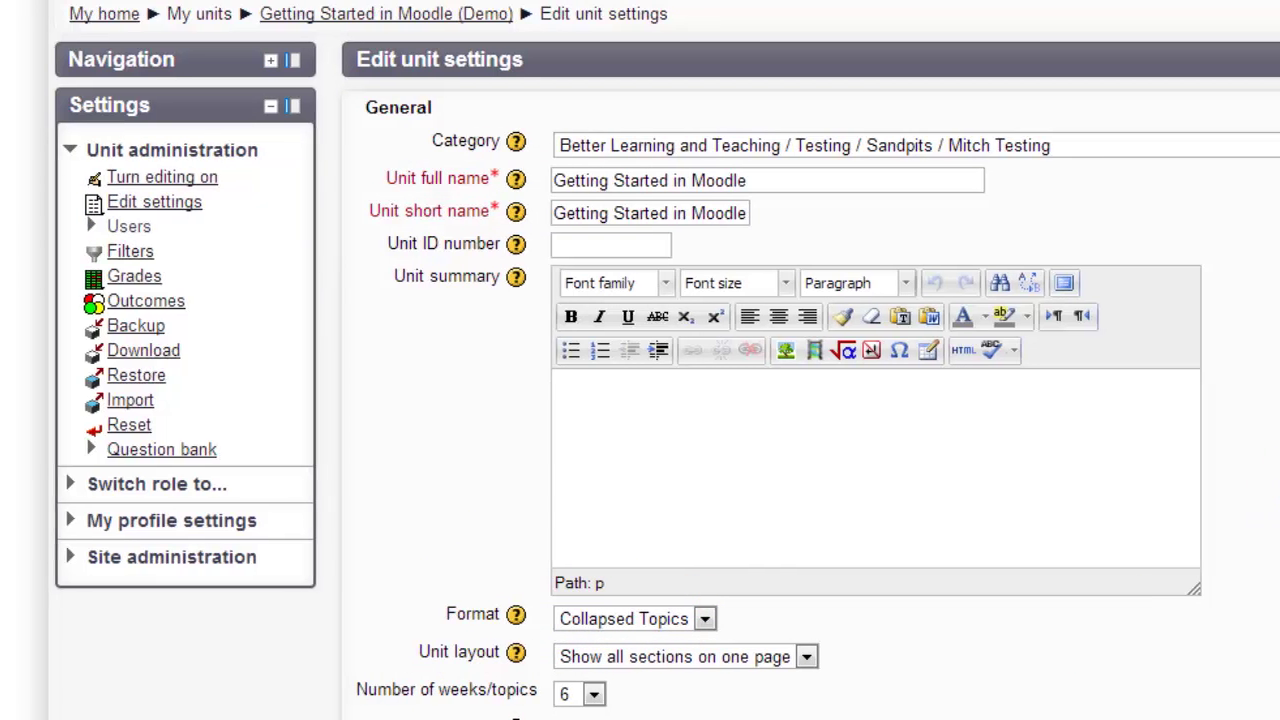
pyautogui.scroll(-10, 640, 360)
pyautogui.scroll(-5, 640, 360)
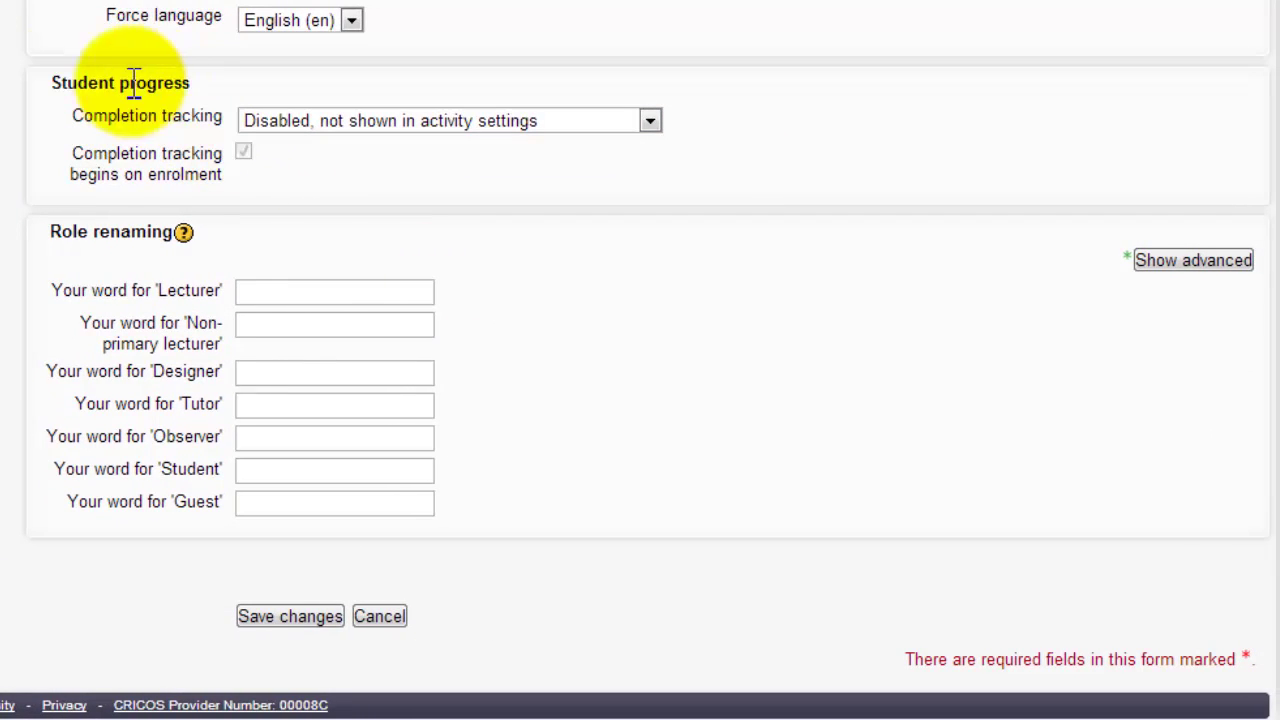
pyautogui.click(302, 120)
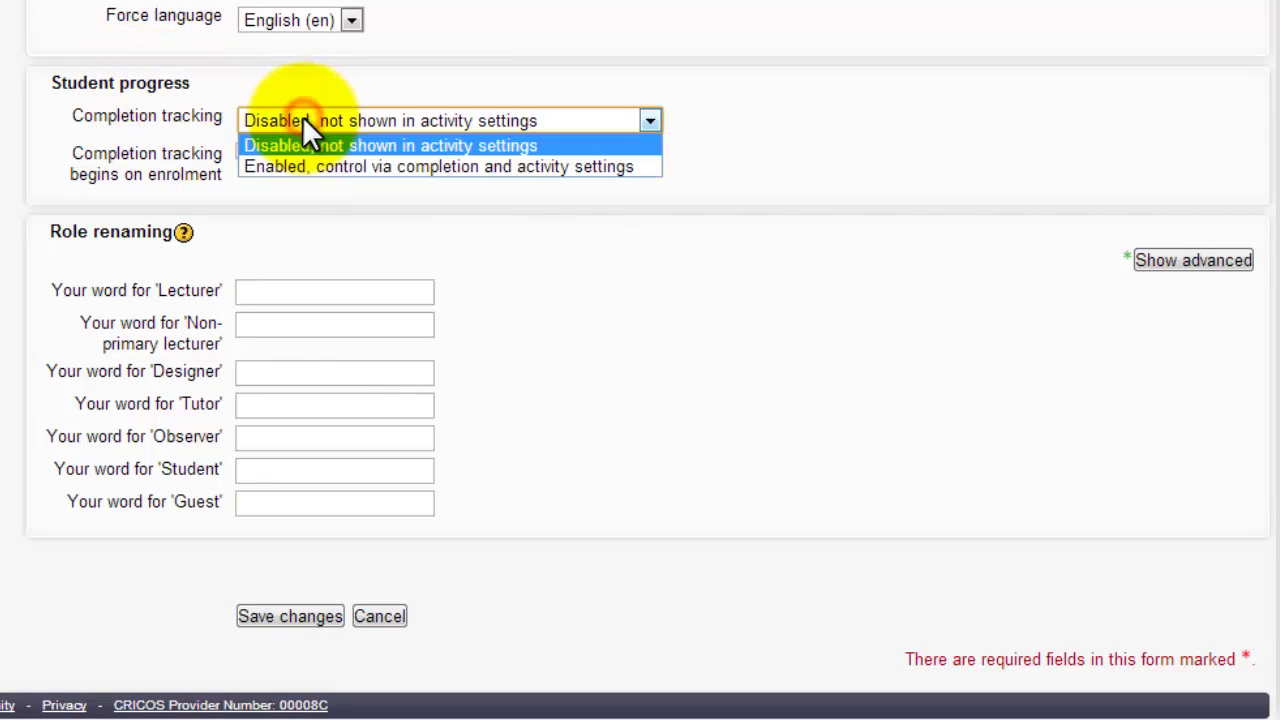
pyautogui.click(301, 166)
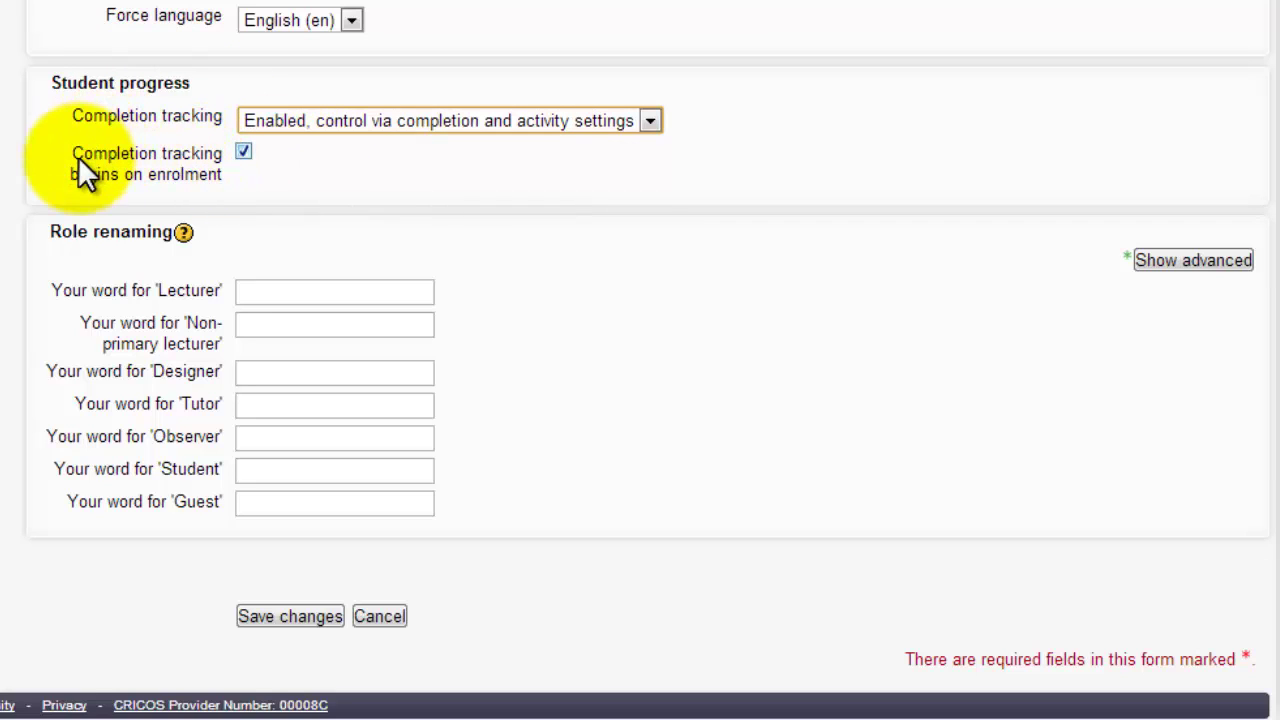
pyautogui.click(243, 151)
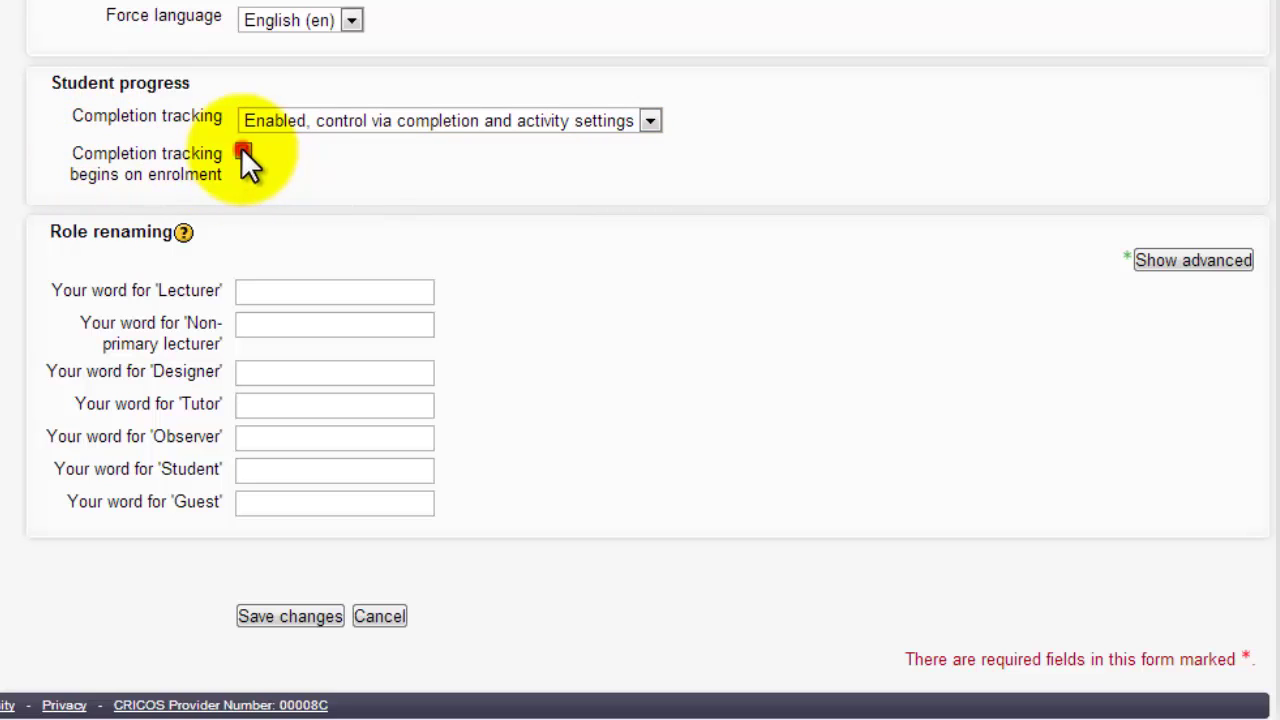
pyautogui.click(280, 614)
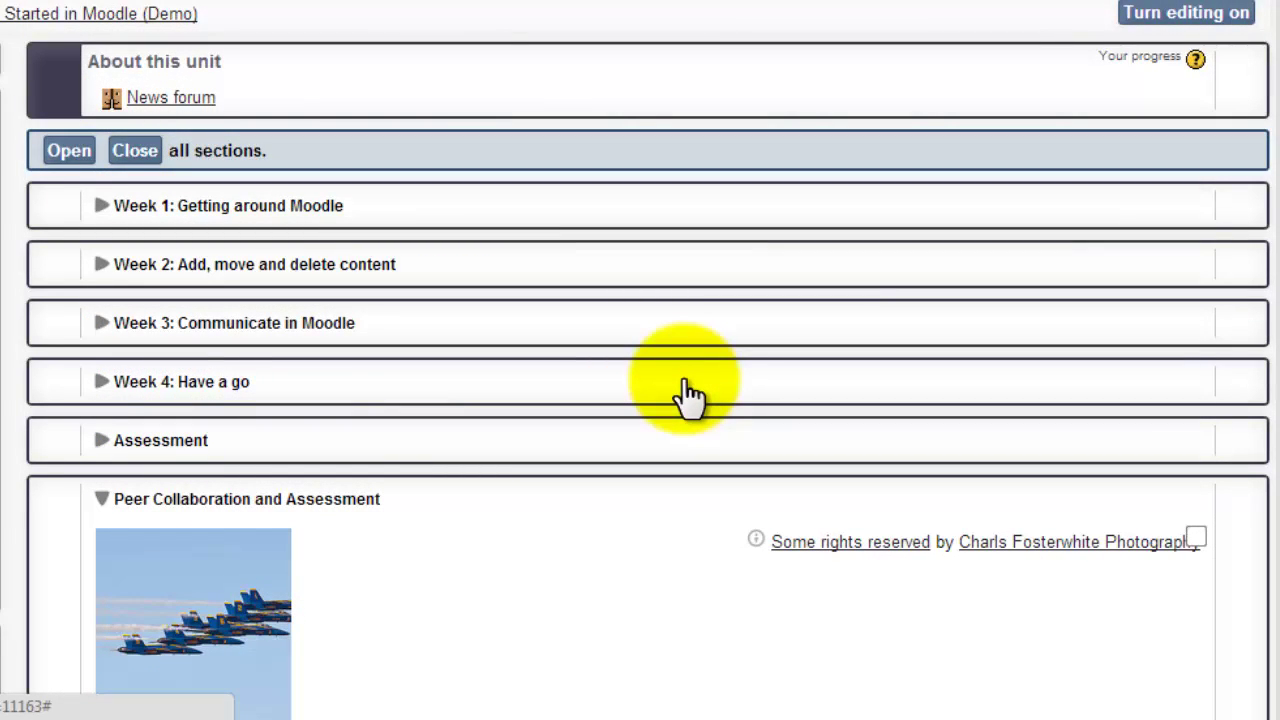
# Step: Open the settings of the Peer controlled discussion forum in the Peer Collaboration and Assessment section
pyautogui.scroll(-4, 694, 177)
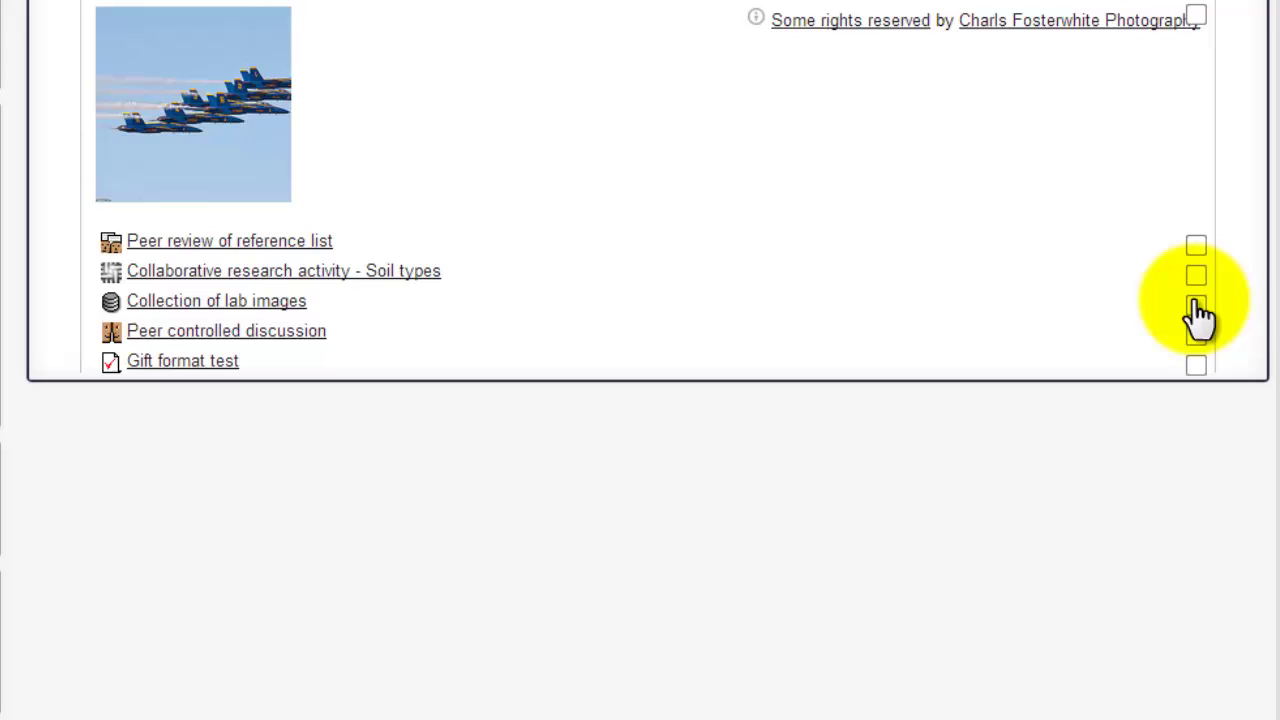
pyautogui.scroll(5, 640, 314)
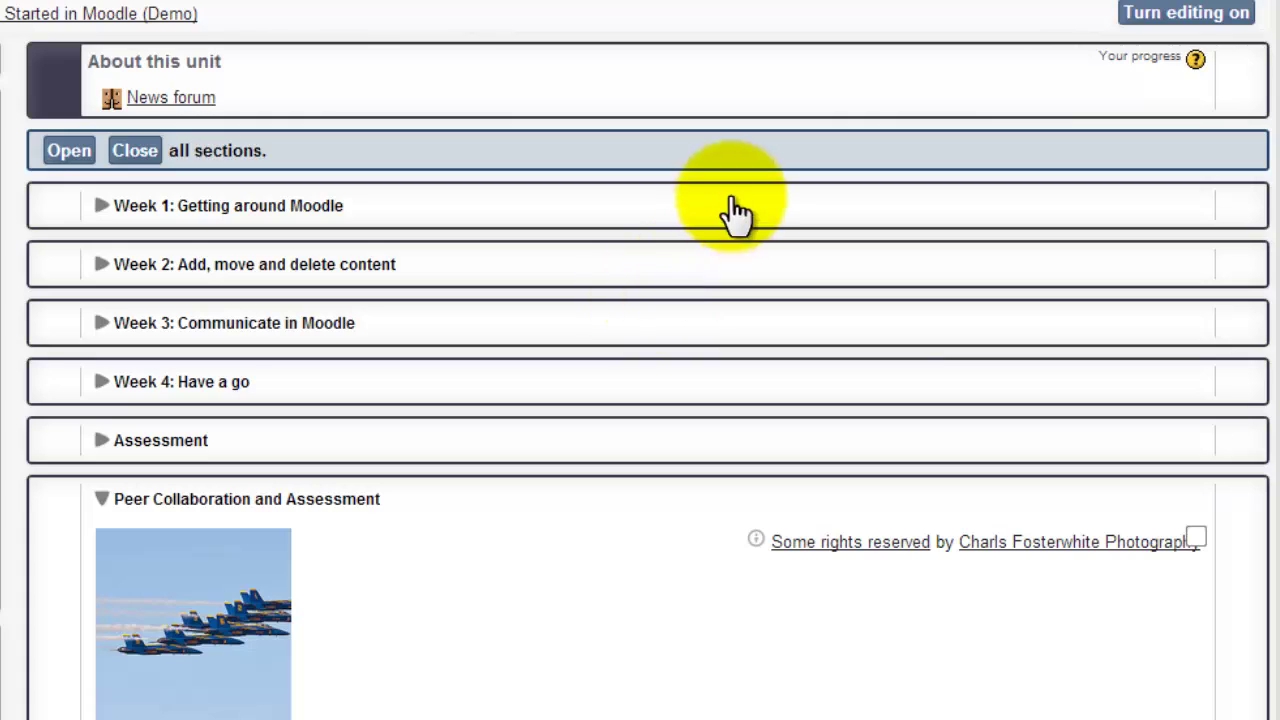
pyautogui.scroll(-1, 519, 318)
pyautogui.scroll(-2, 519, 318)
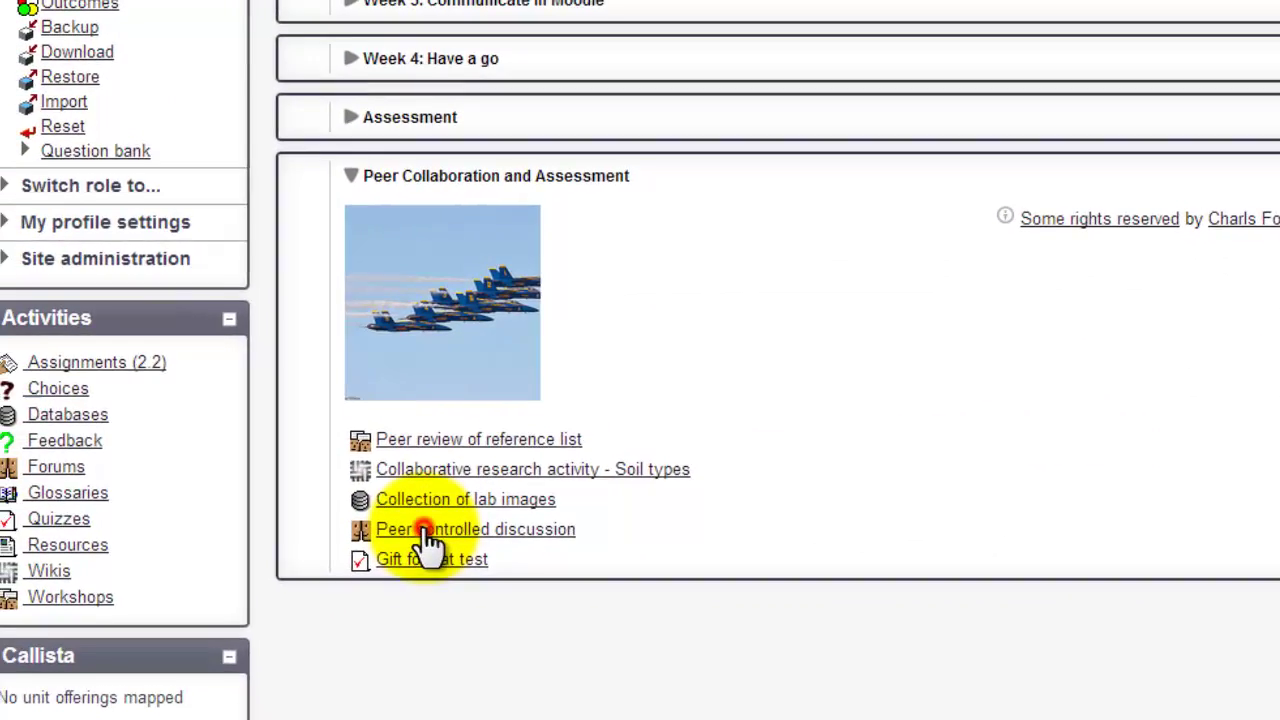
pyautogui.click(478, 552)
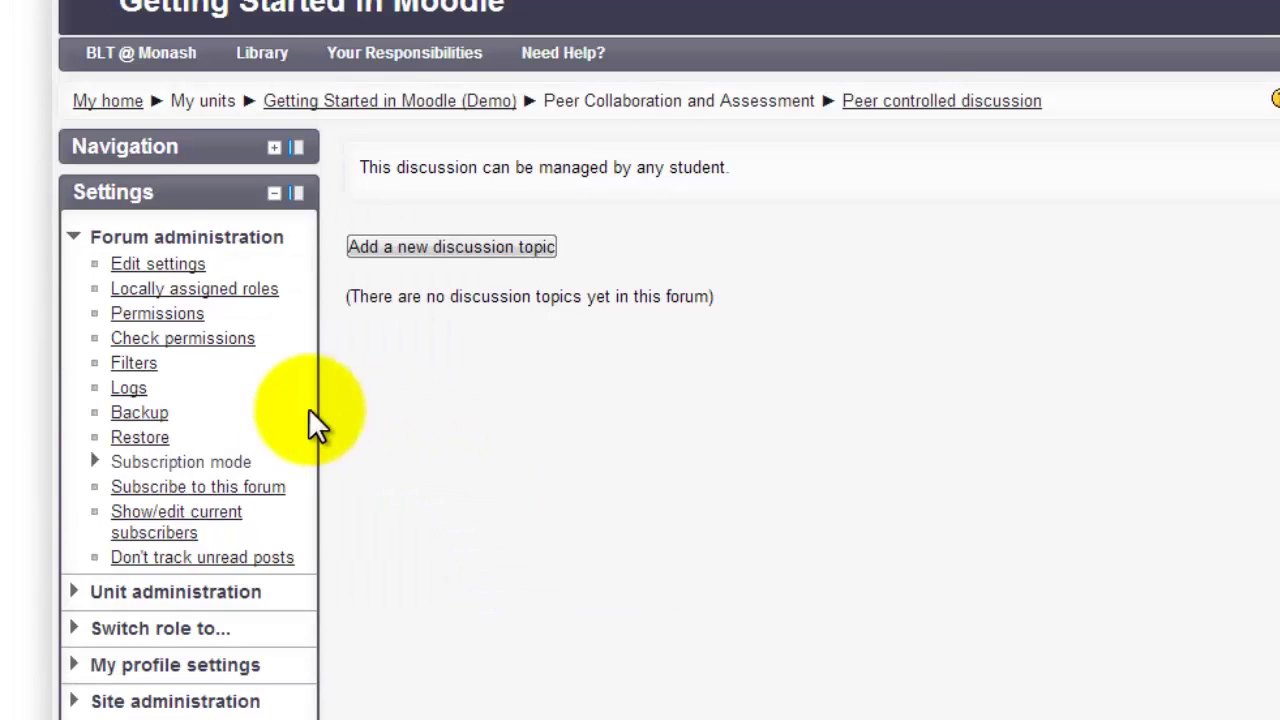
pyautogui.click(168, 263)
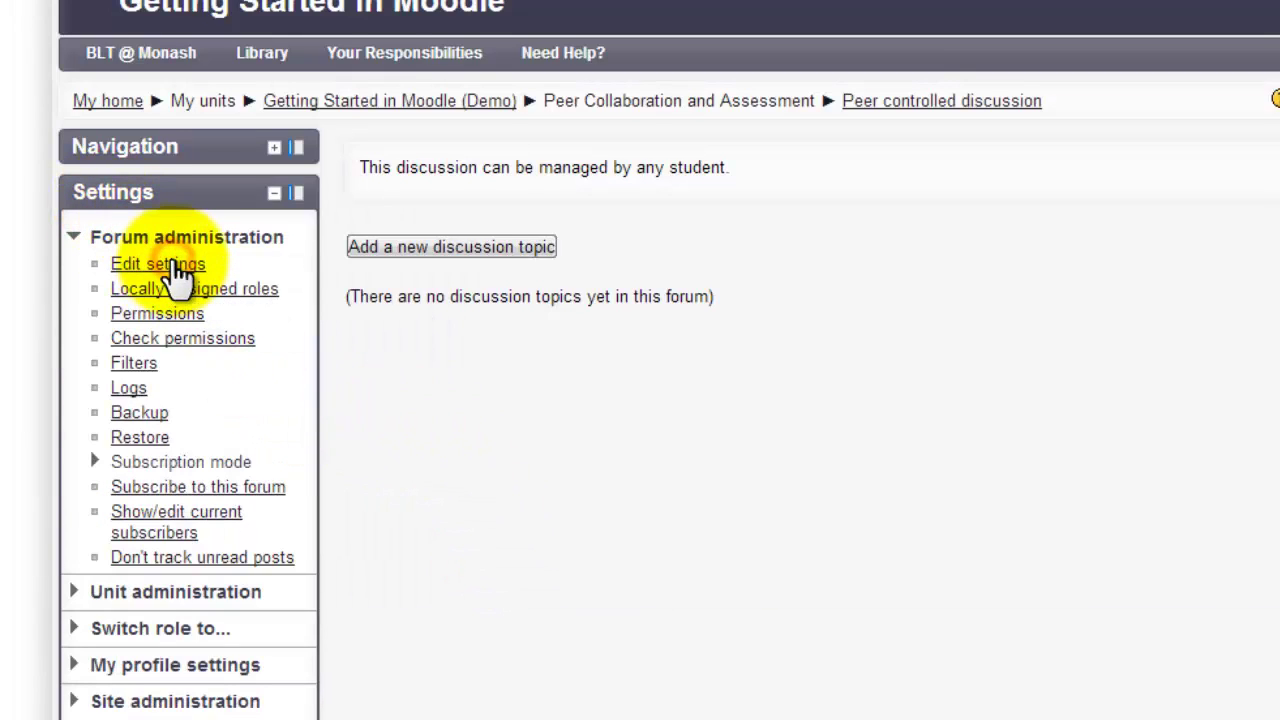
# Step: Set the forum's completion tracking to "Show activity as complete when conditions are met"
pyautogui.scroll(-15, 800, 400)
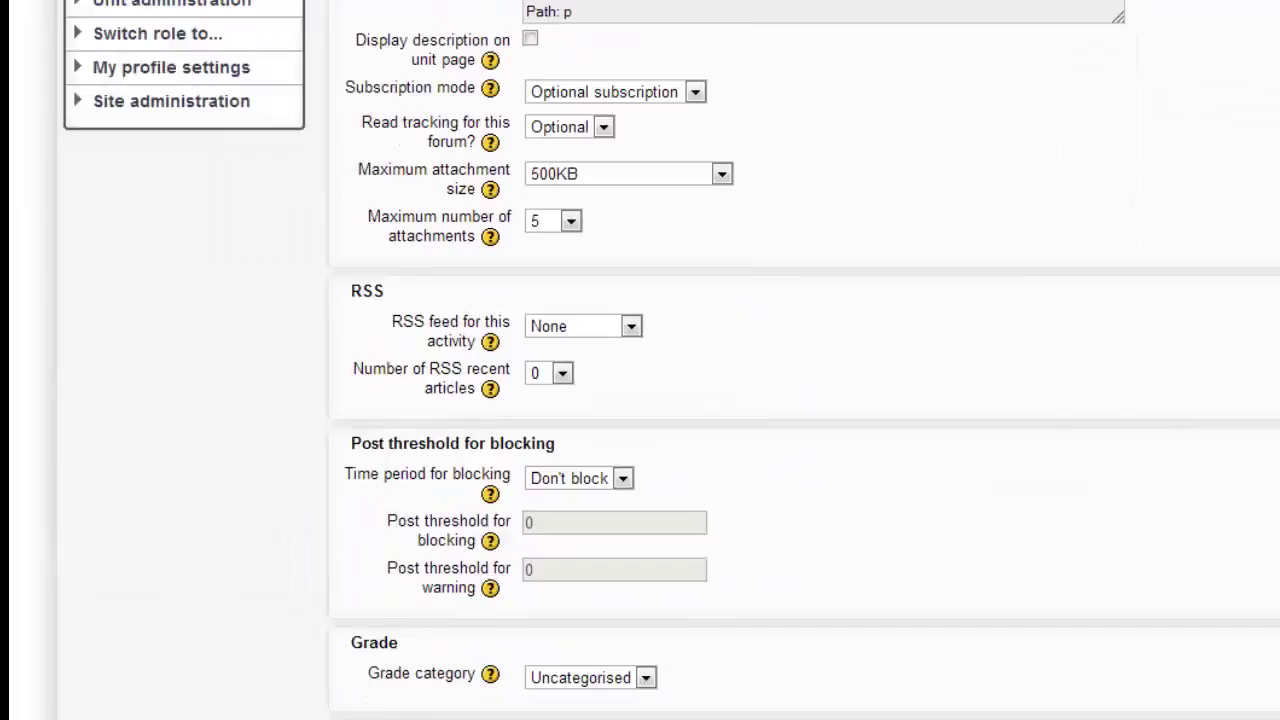
pyautogui.scroll(-8, 800, 400)
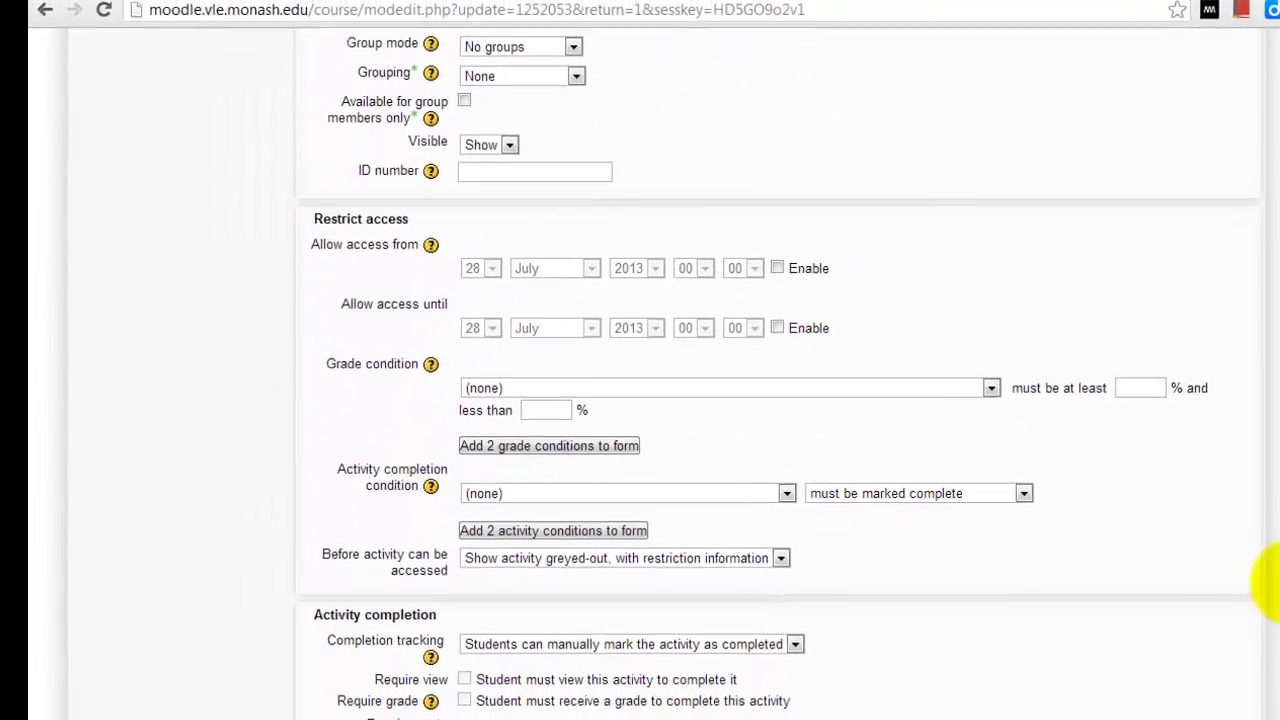
pyautogui.scroll(-3, 1275, 590)
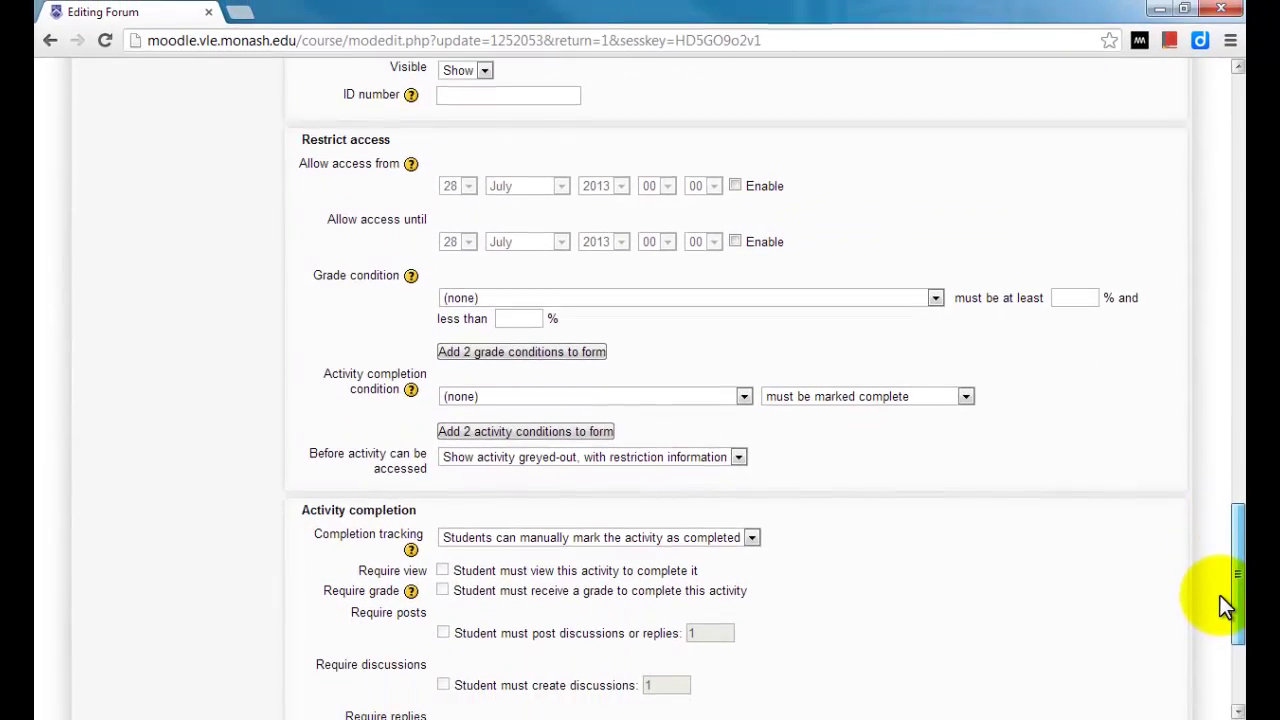
pyautogui.moveTo(1222, 599); pyautogui.dragTo(1223, 608)
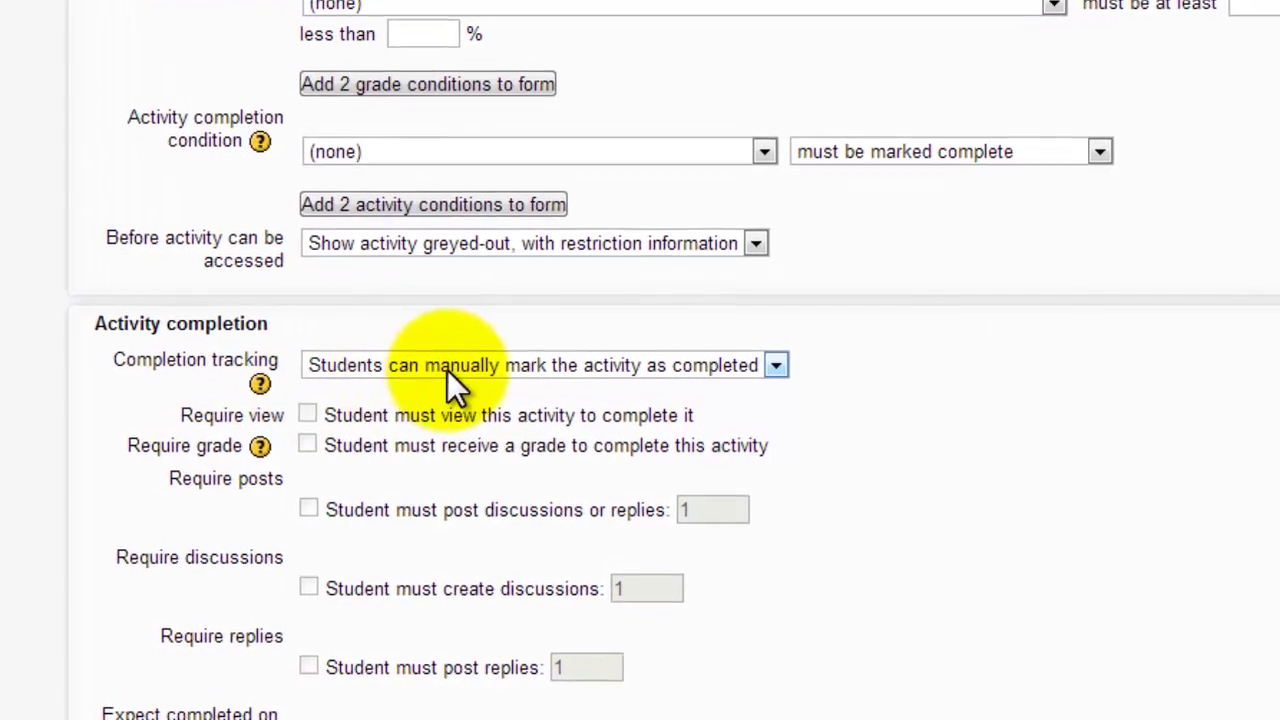
pyautogui.click(438, 347)
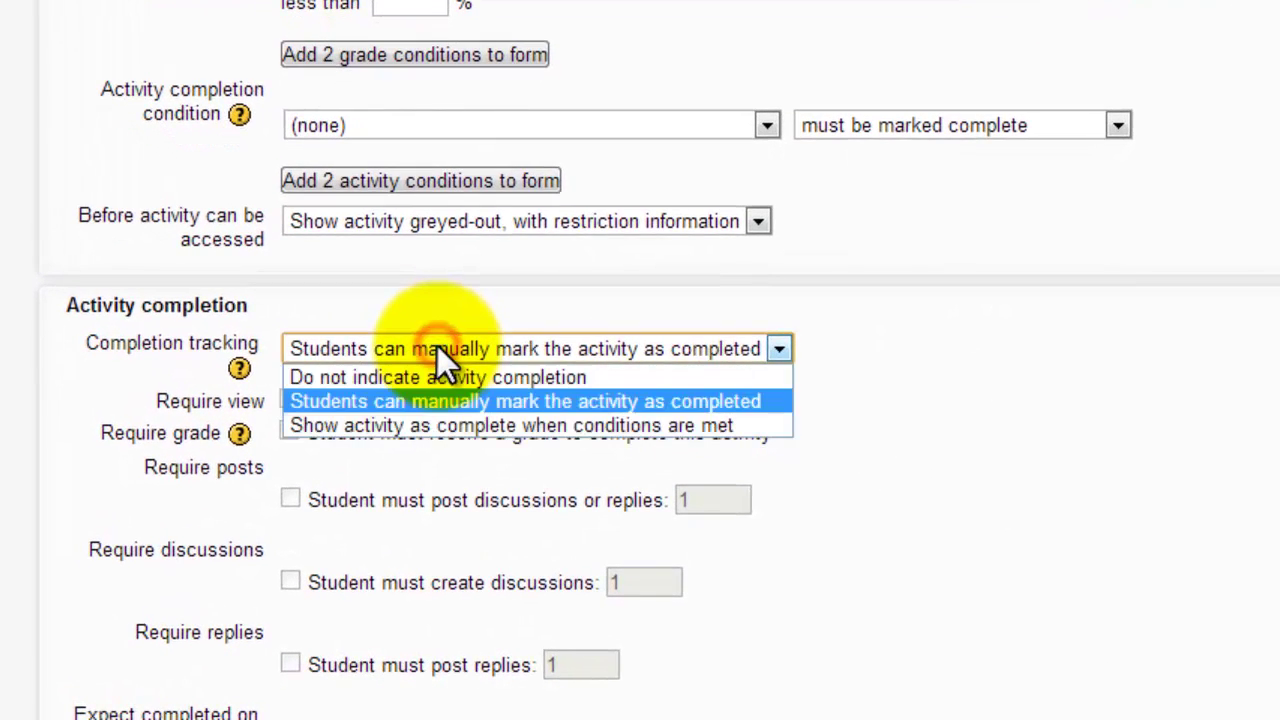
pyautogui.click(638, 430)
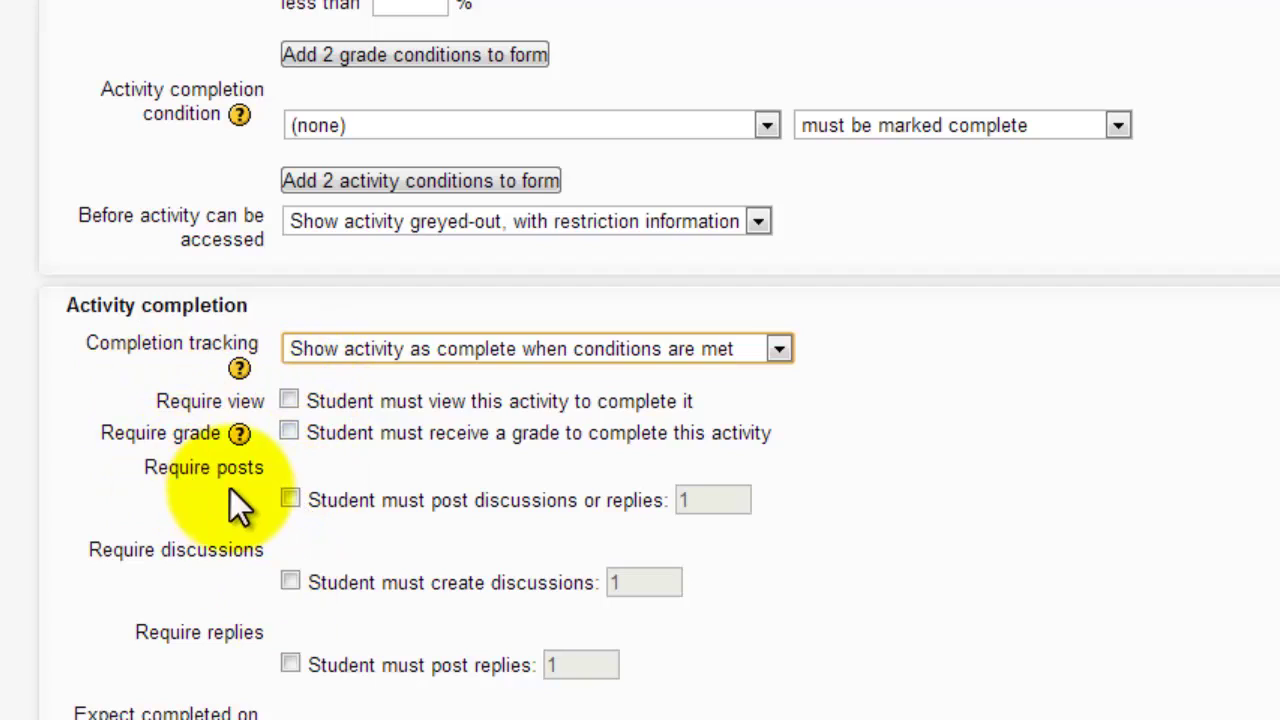
# Step: Require students to post 1 discussion or reply for forum completion, then save and return to the unit
pyautogui.click(289, 498)
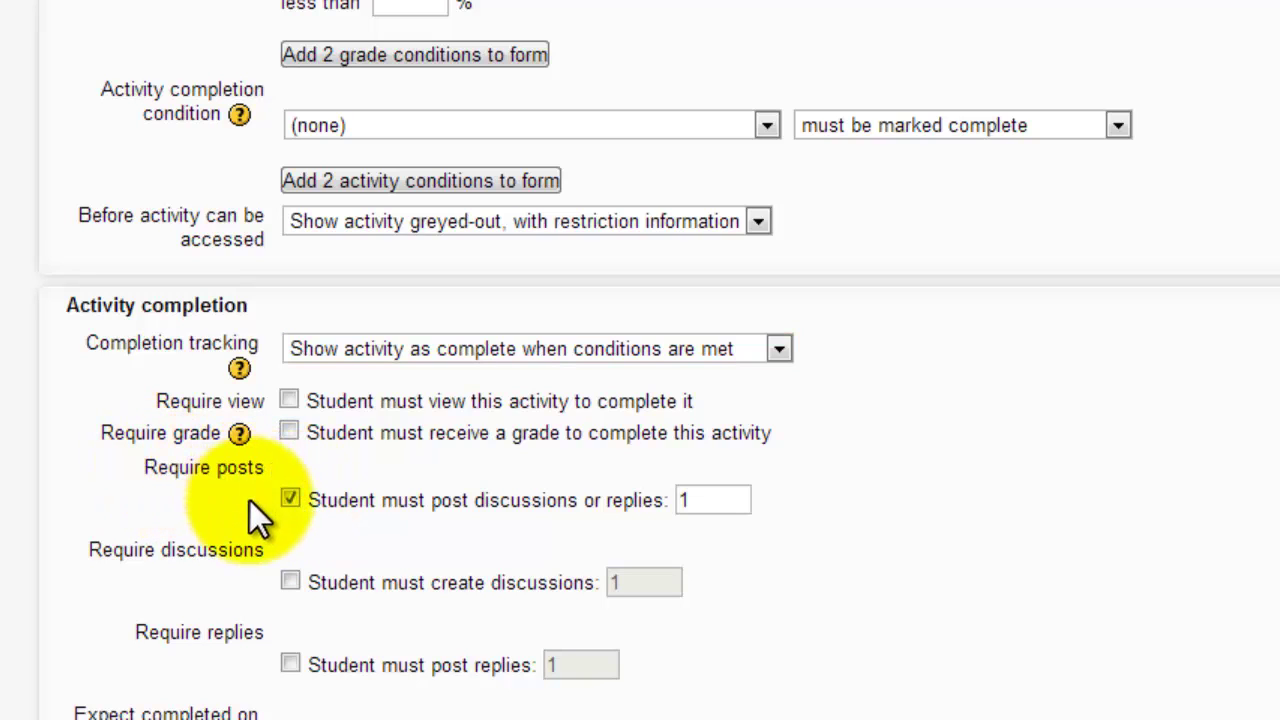
pyautogui.click(1132, 496)
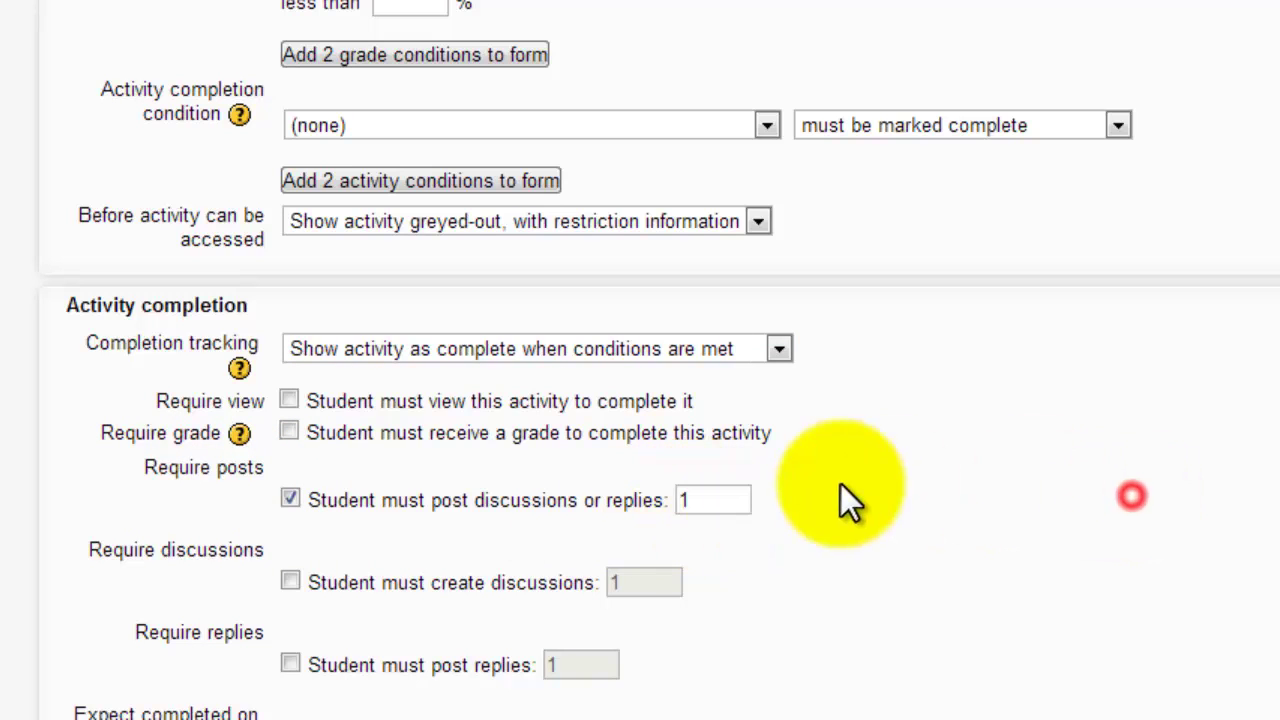
pyautogui.scroll(-3, 615, 378)
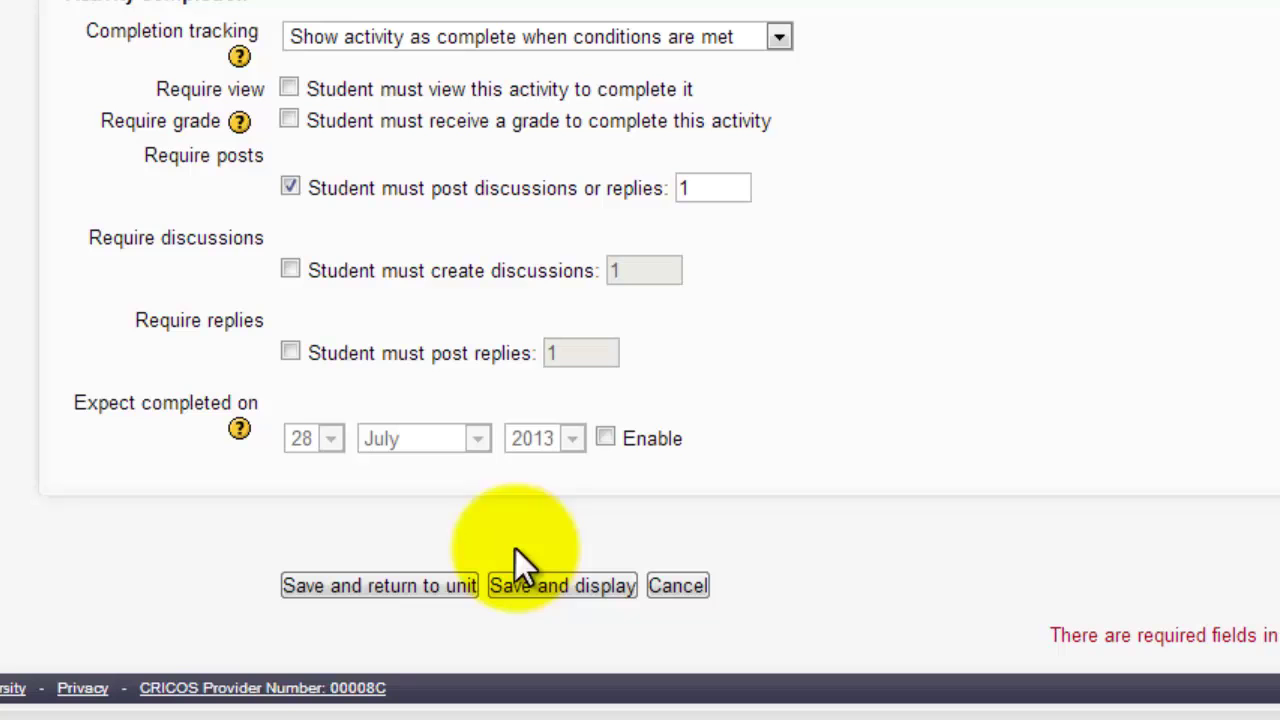
pyautogui.click(426, 585)
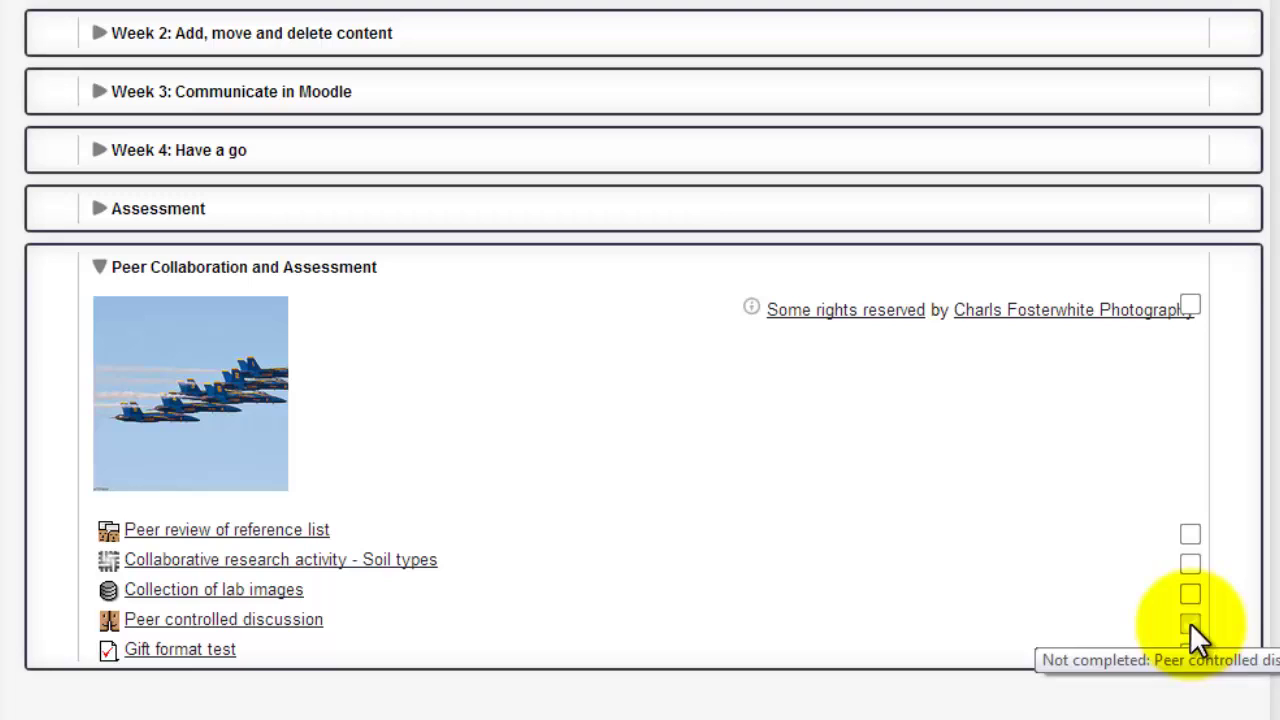
# Step: Mark Collection of lab images as complete and clear its completion mark again
pyautogui.click(1196, 597)
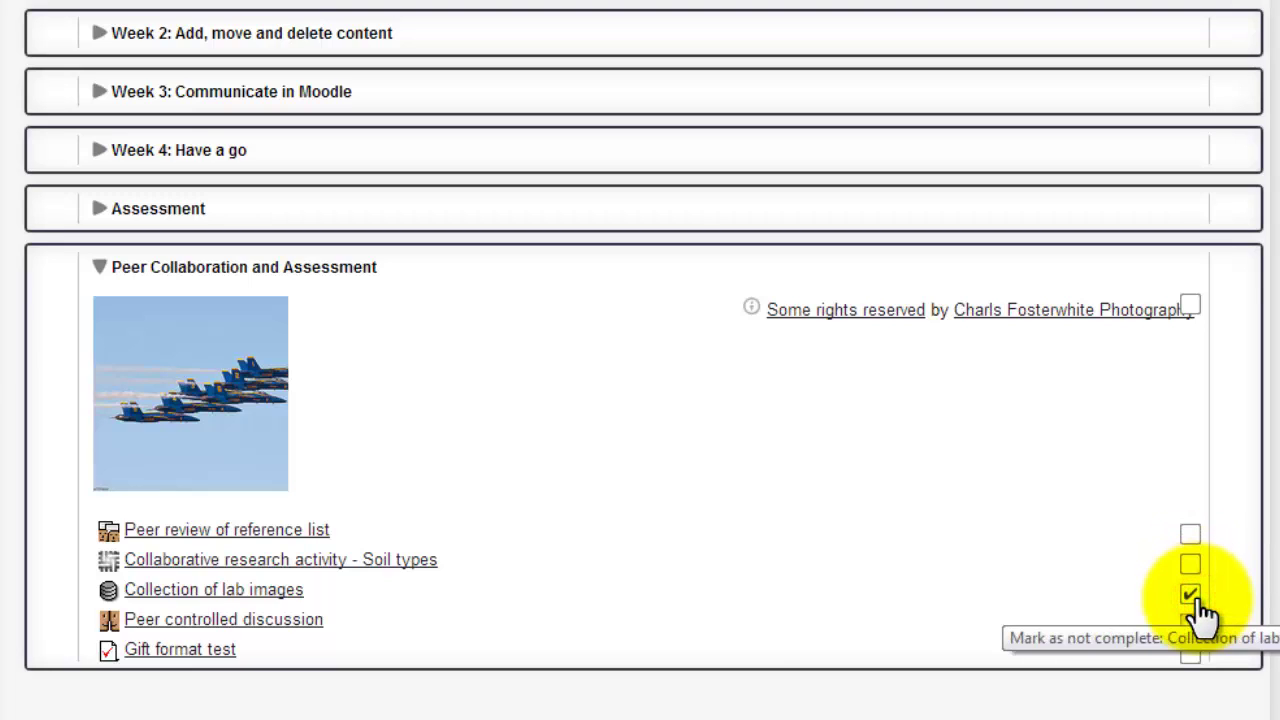
pyautogui.click(1193, 597)
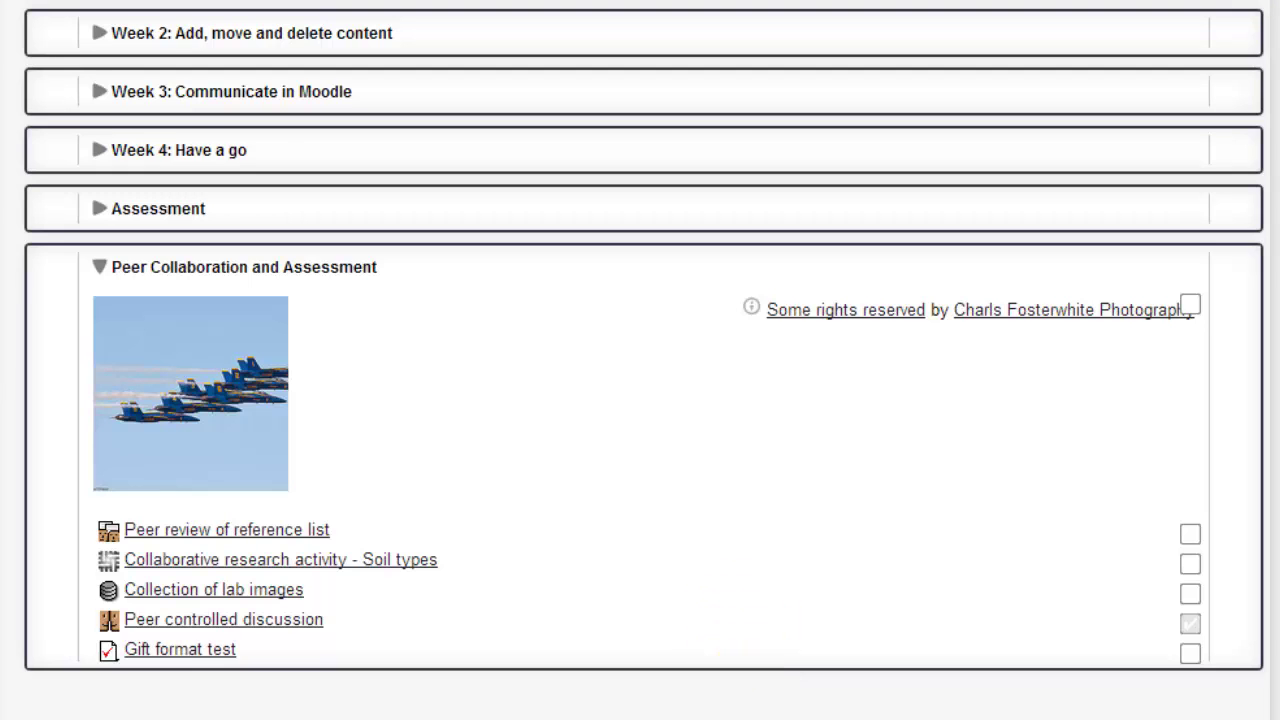
# Step: Turn on editing for the unit and upload the Fremantle Prison Word document to the Peer Collaboration and Assessment section
pyautogui.scroll(3, 640, 360)
pyautogui.click(1200, 14)
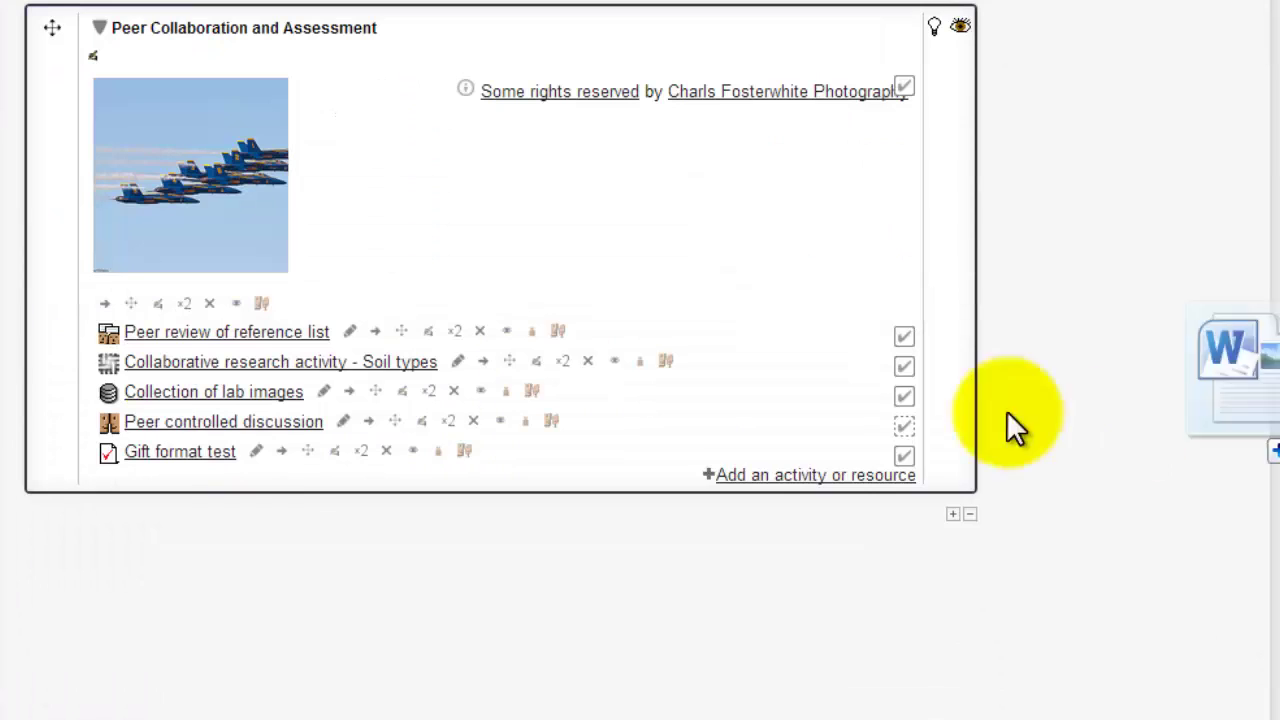
pyautogui.moveTo(1006, 410); pyautogui.dragTo(394, 512)
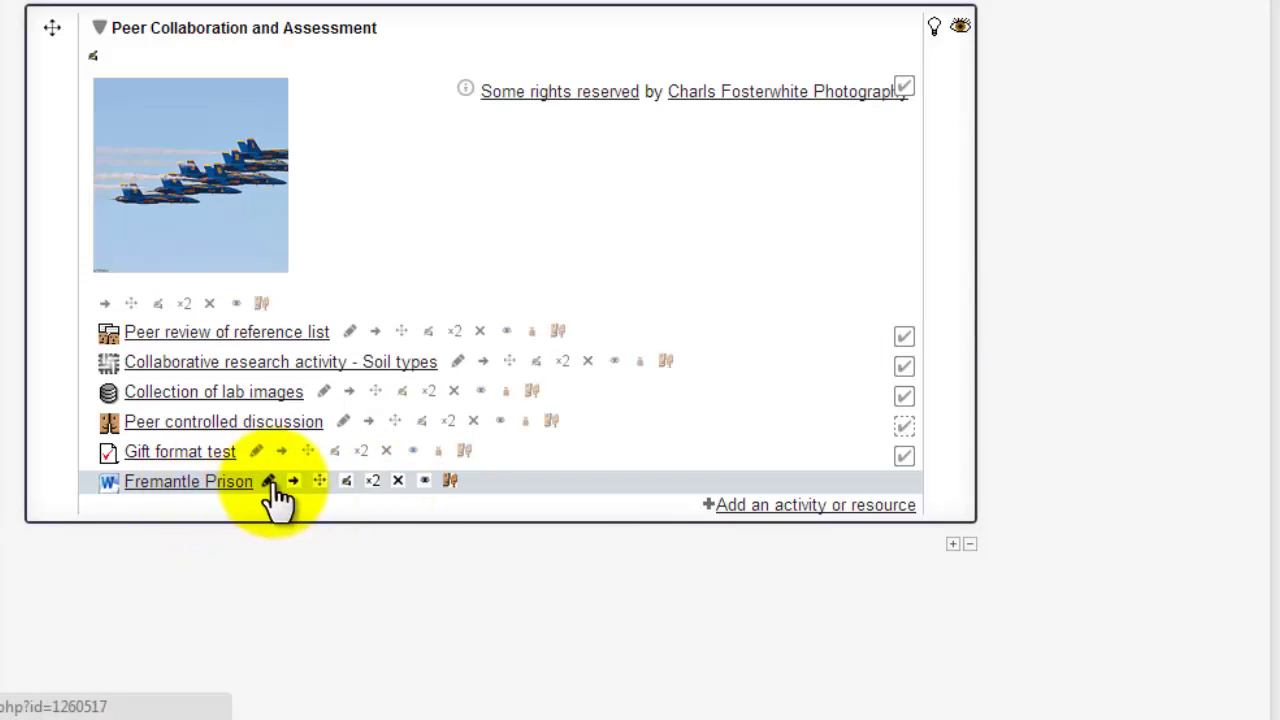
# Step: Open the Fremantle Prison file's settings and find the activity completion condition under Restrict access
pyautogui.click(345, 482)
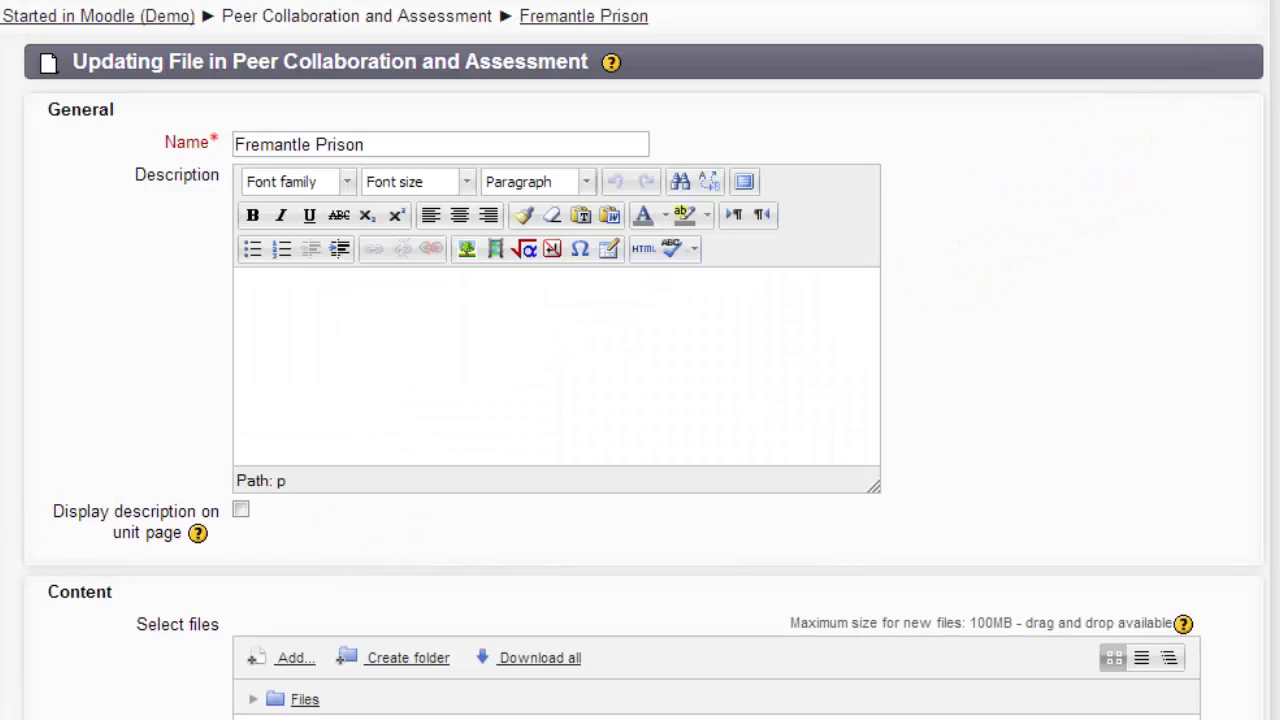
pyautogui.scroll(-20, 1257, 271)
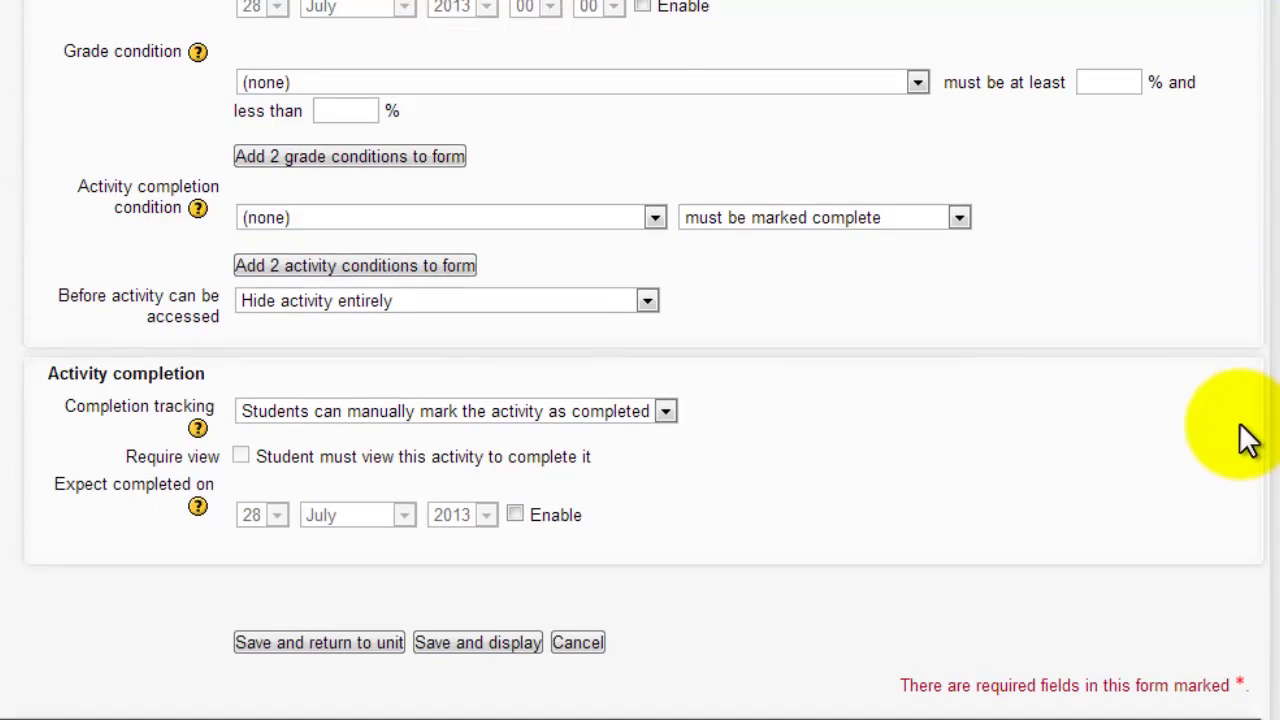
pyautogui.scroll(2, 414, 251)
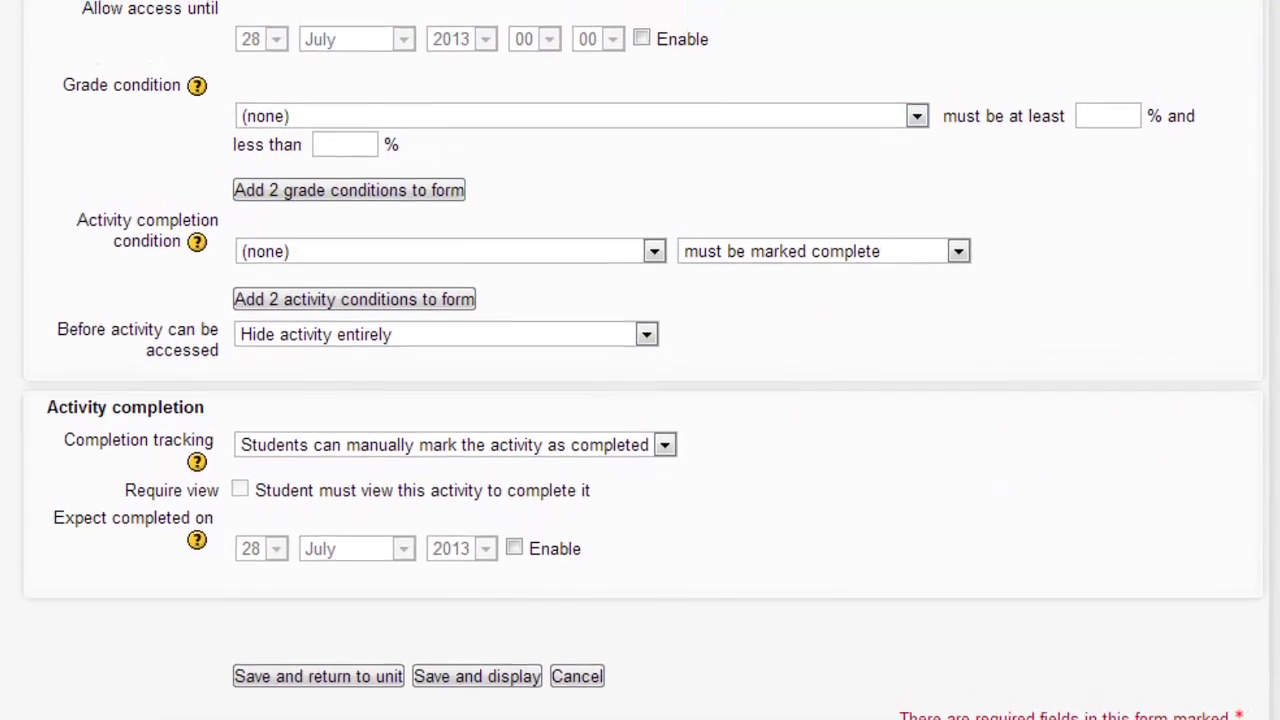
pyautogui.scroll(2, 171, 10)
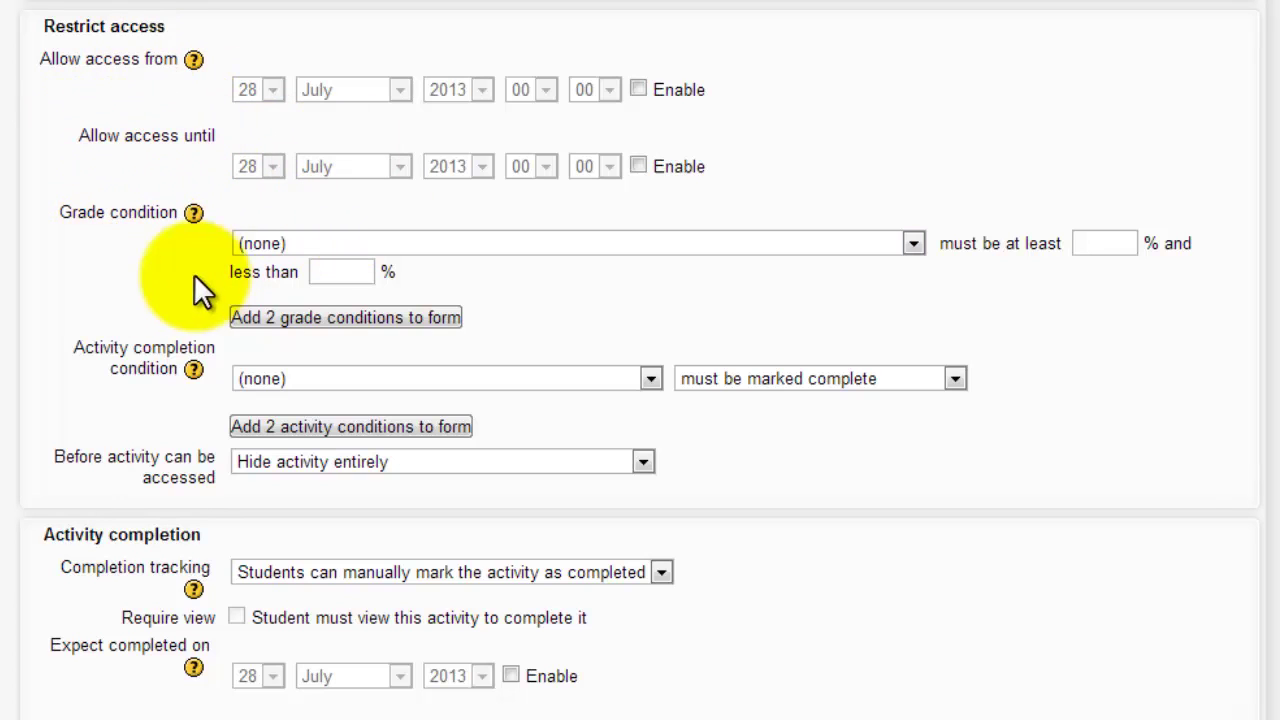
pyautogui.moveTo(71, 342); pyautogui.dragTo(218, 362)
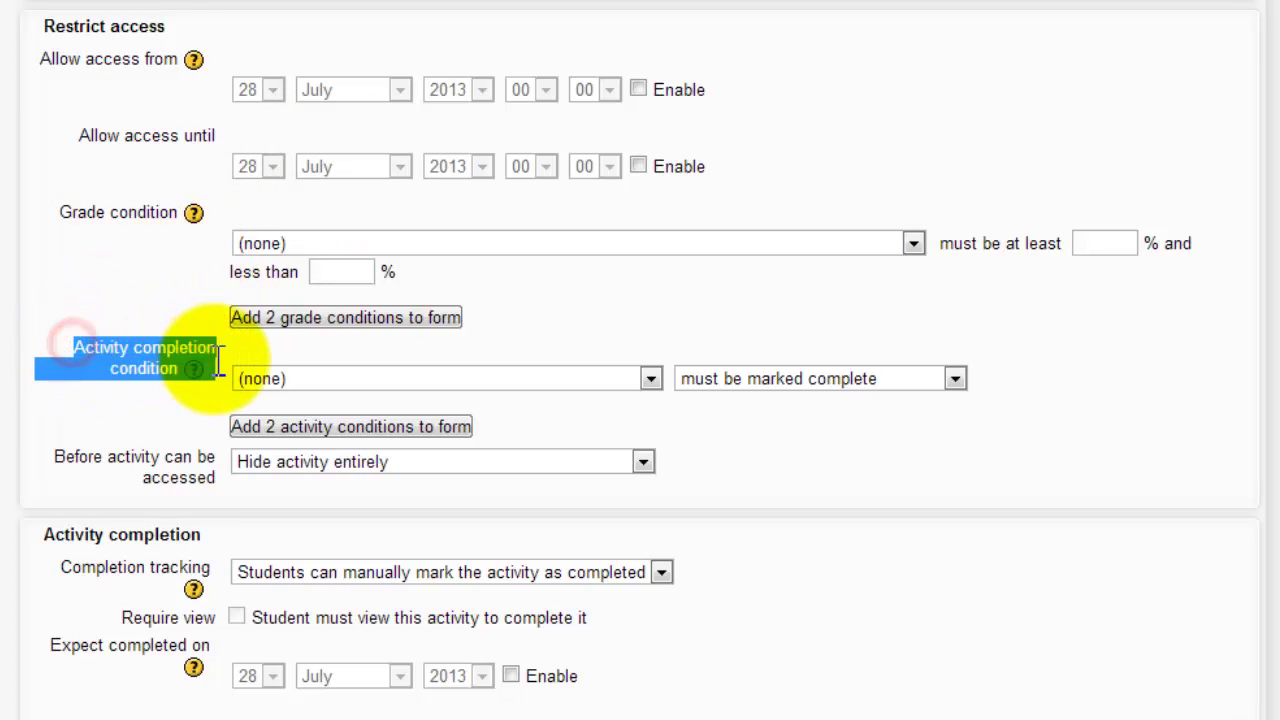
pyautogui.click(286, 351)
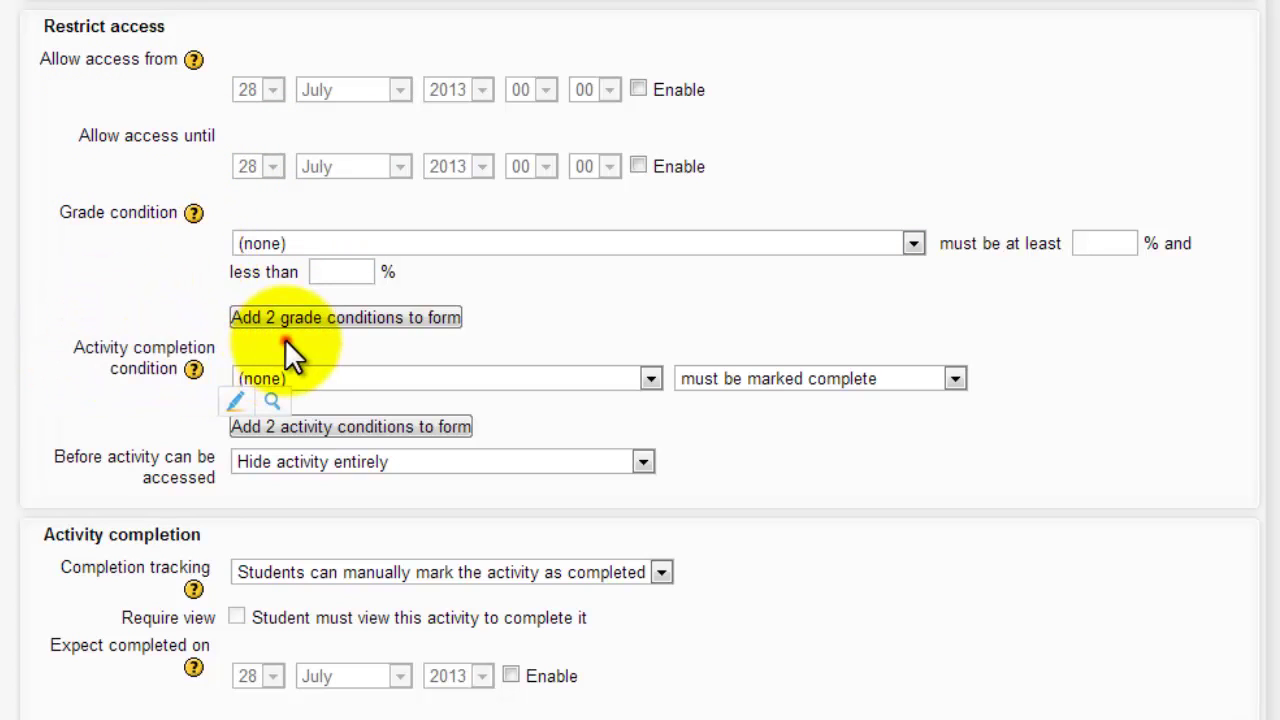
# Step: Restrict the file until Peer controlled discussion is marked complete, show it greyed-out with restriction information before then, and save back to the unit
pyautogui.click(248, 379)
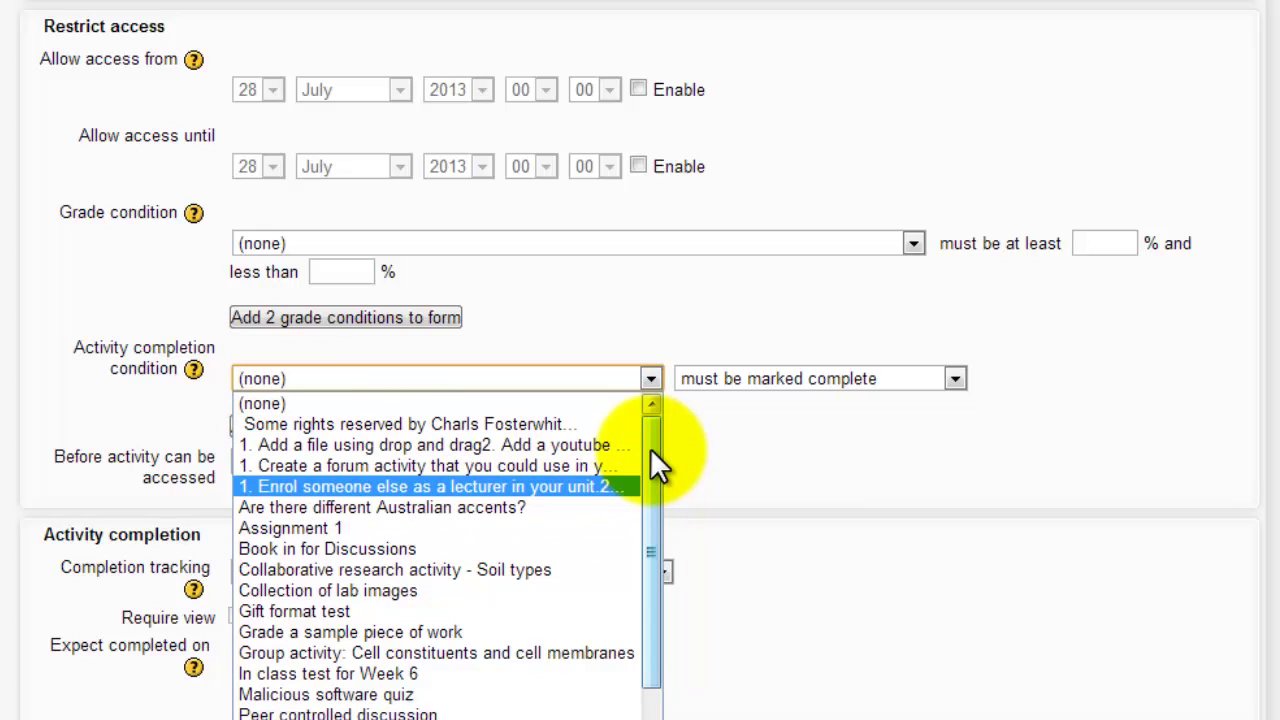
pyautogui.moveTo(650, 448); pyautogui.dragTo(643, 516)
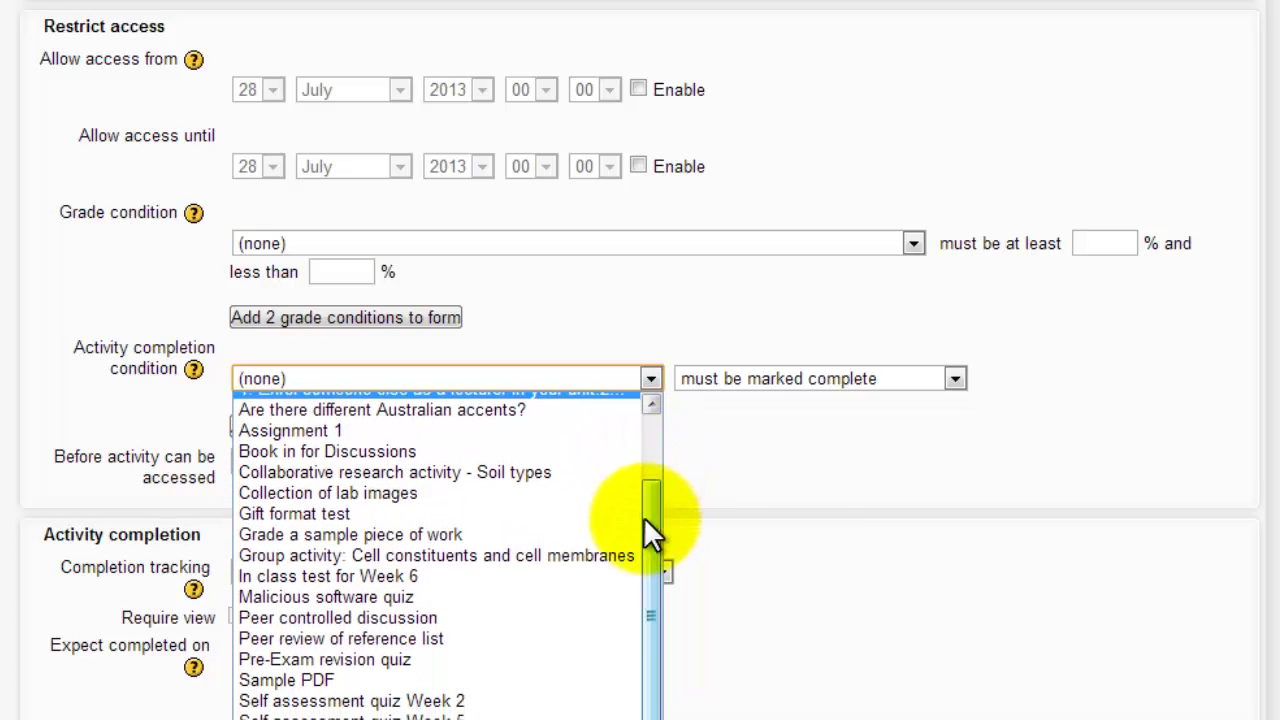
pyautogui.click(433, 618)
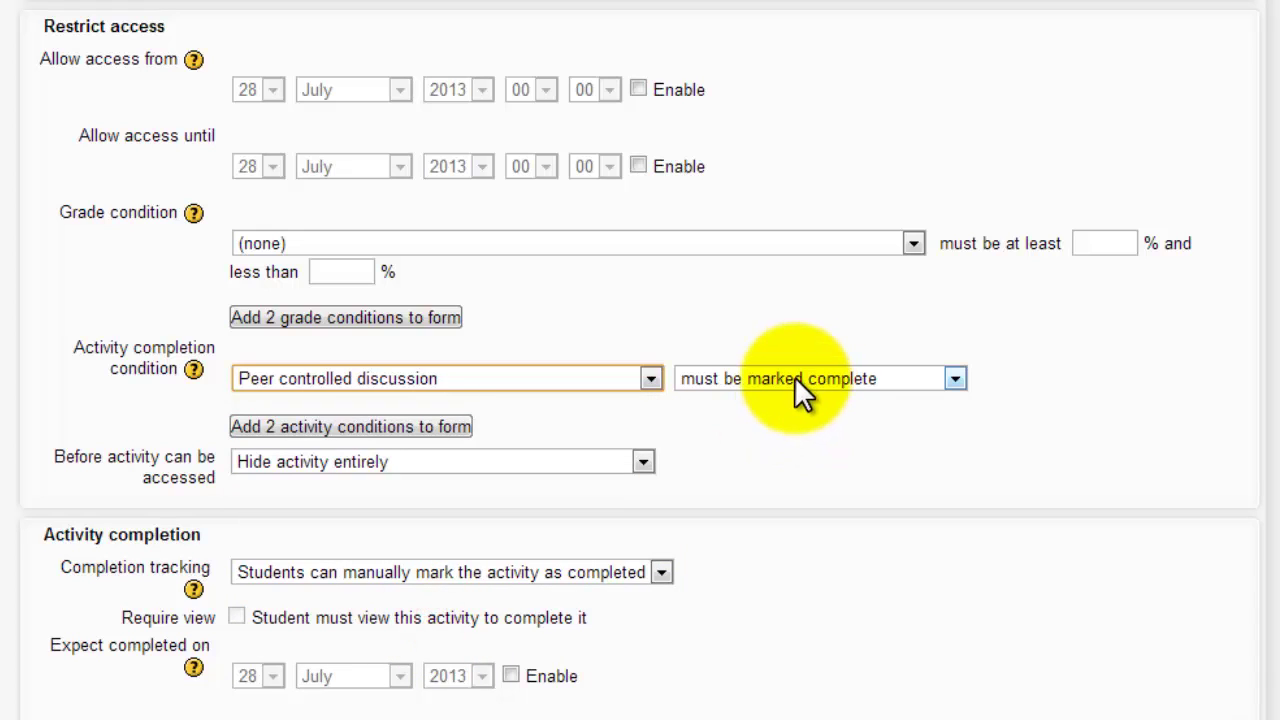
pyautogui.click(794, 378)
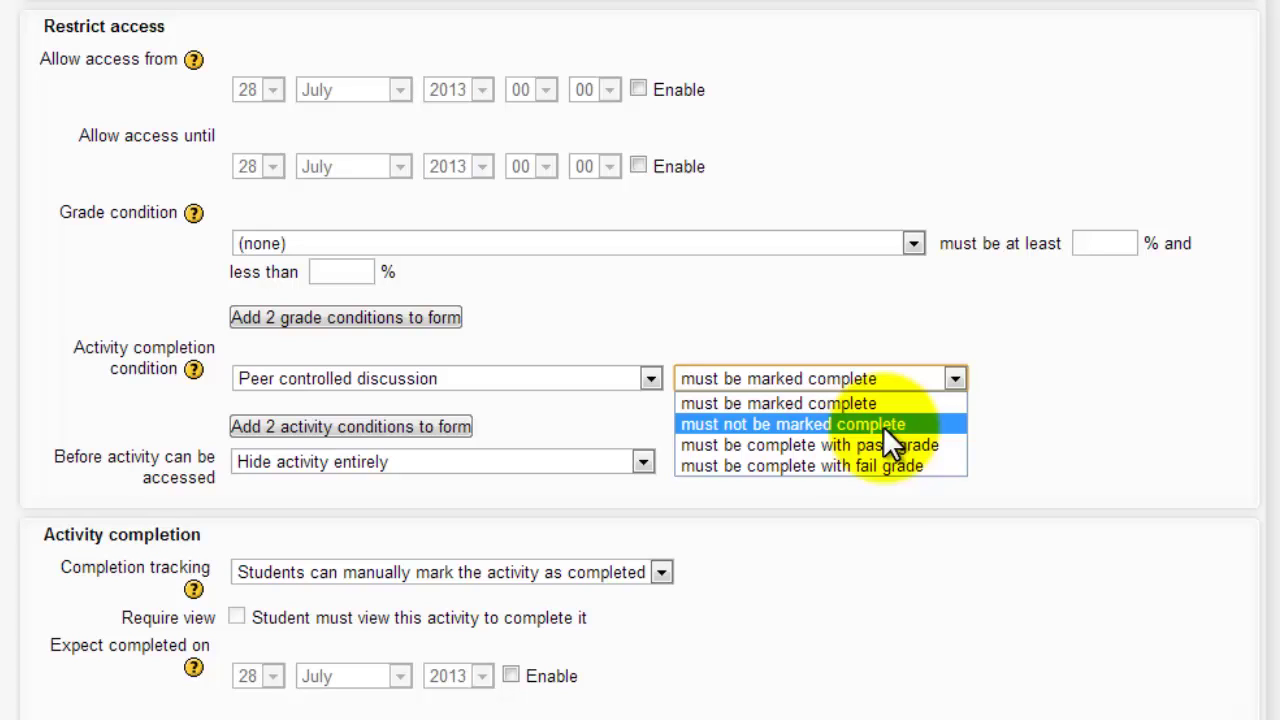
pyautogui.click(52, 460)
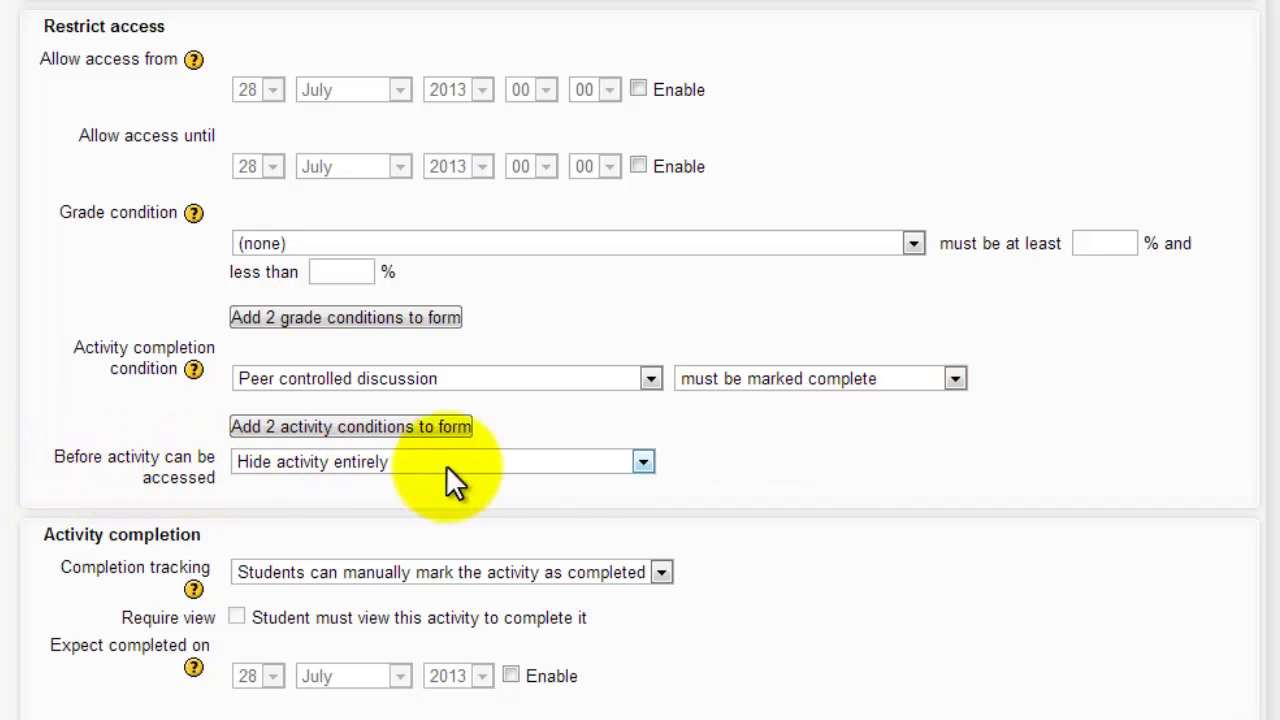
pyautogui.click(585, 470)
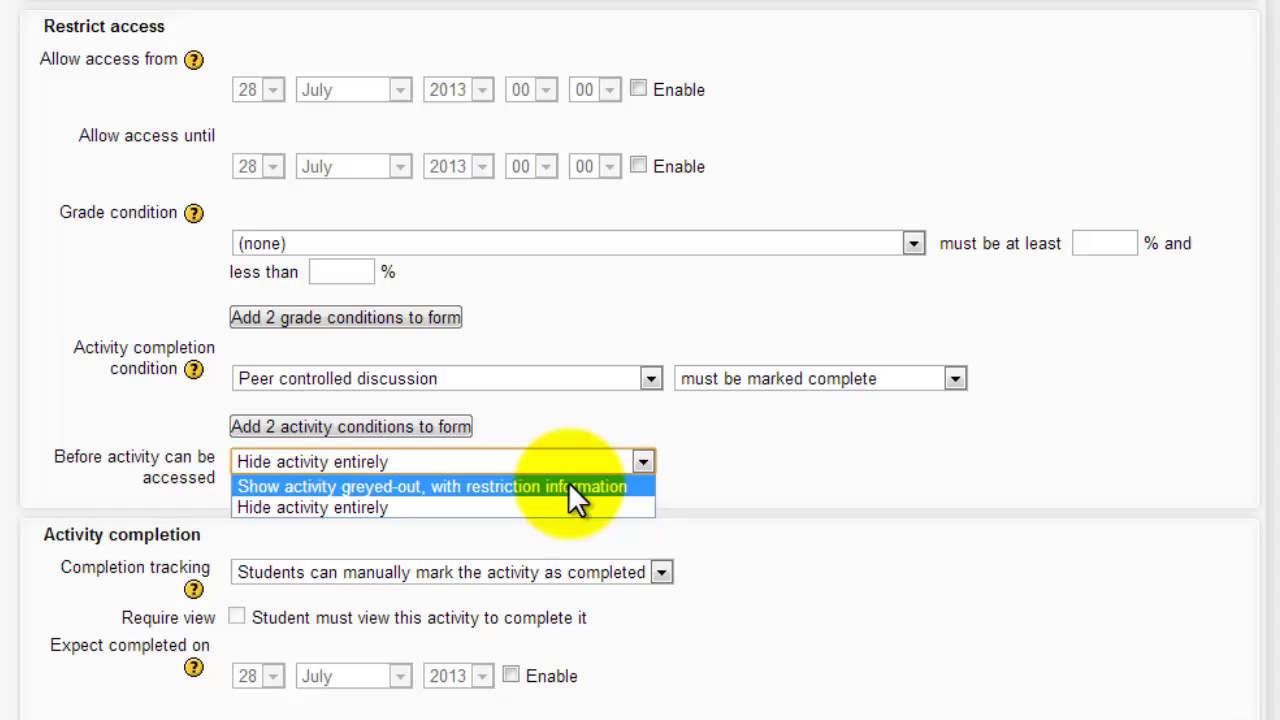
pyautogui.click(578, 490)
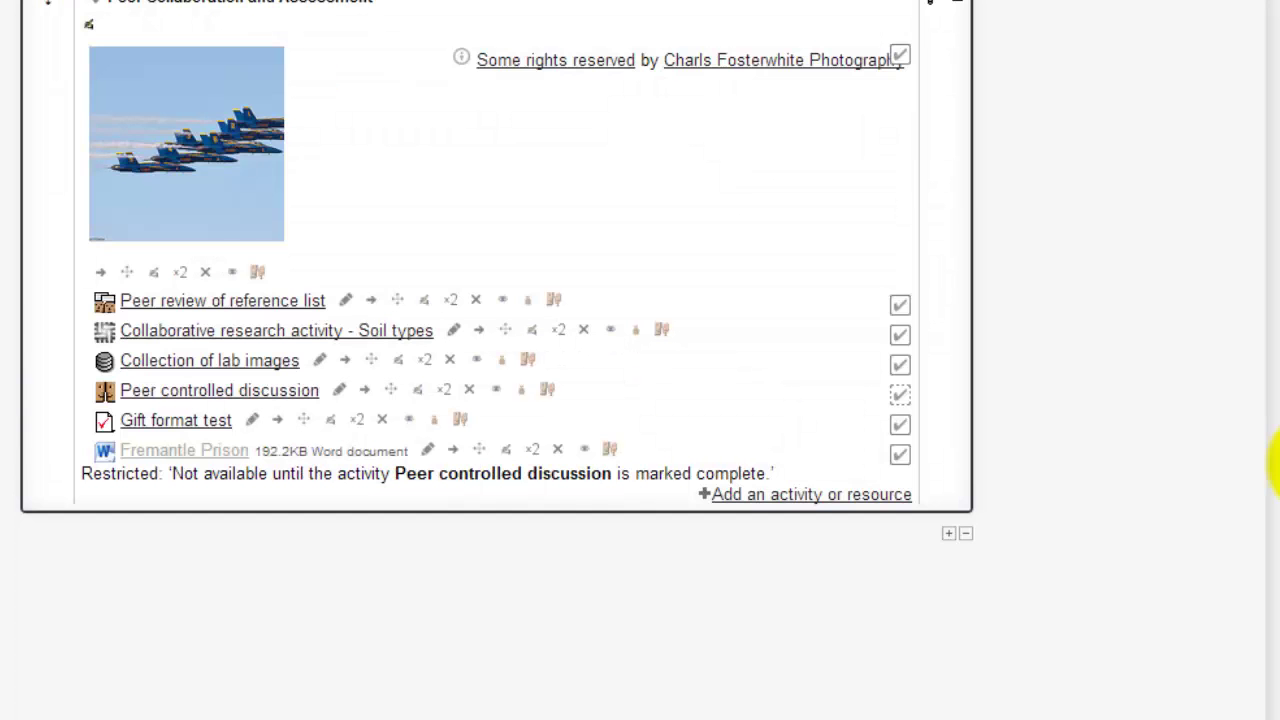
# Step: Turn editing off for the unit and check the restriction note under Fremantle Prison in the Peer Collaboration and Assessment section
pyautogui.scroll(10, 1272, 452)
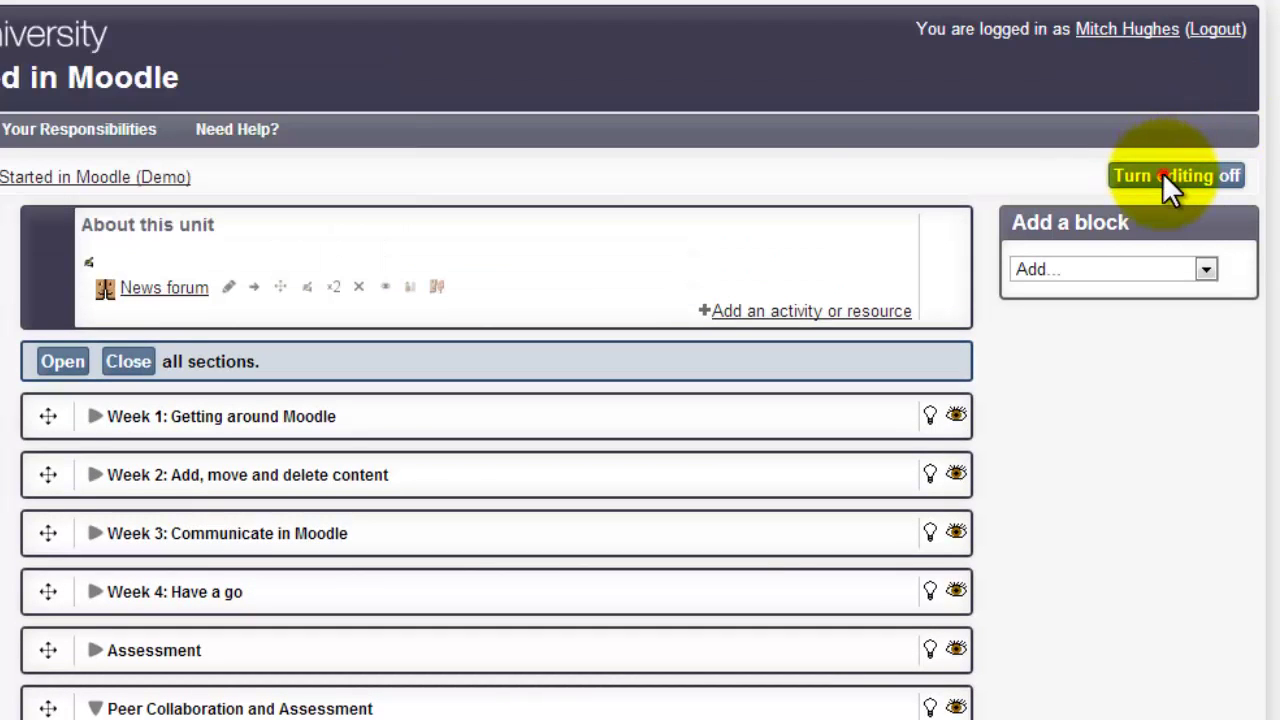
pyautogui.click(1166, 176)
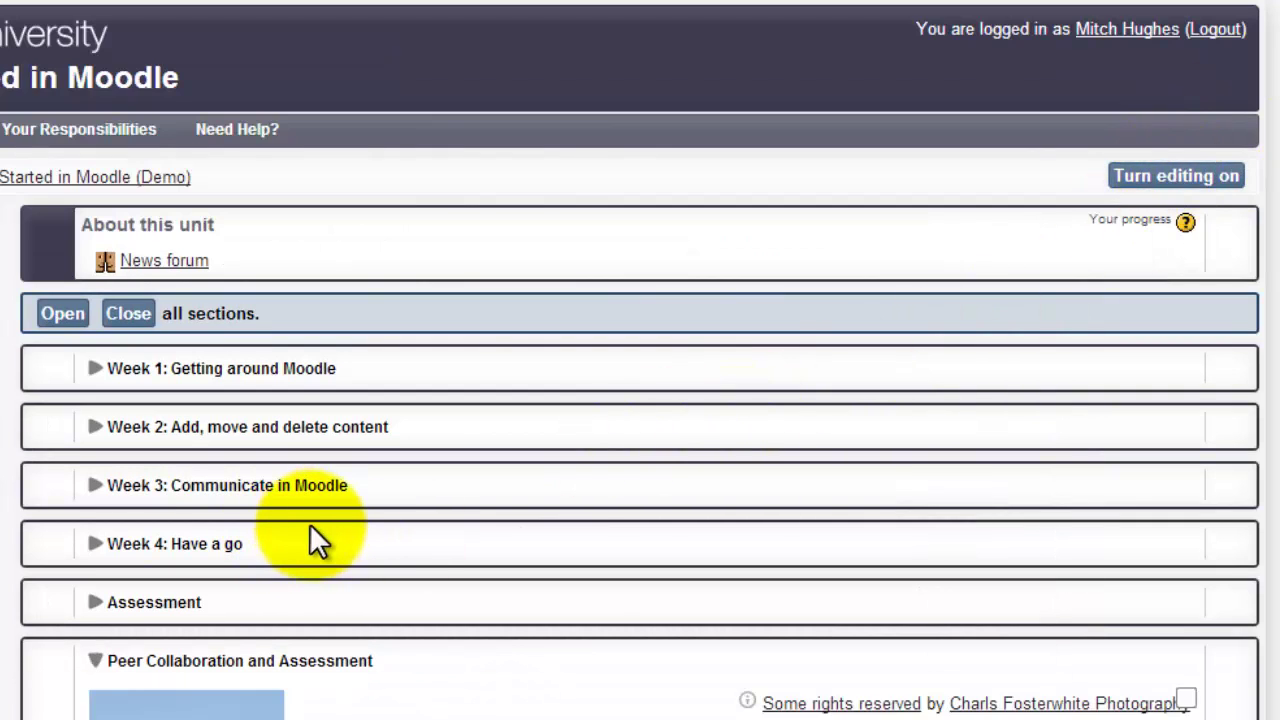
pyautogui.scroll(-5, 312, 540)
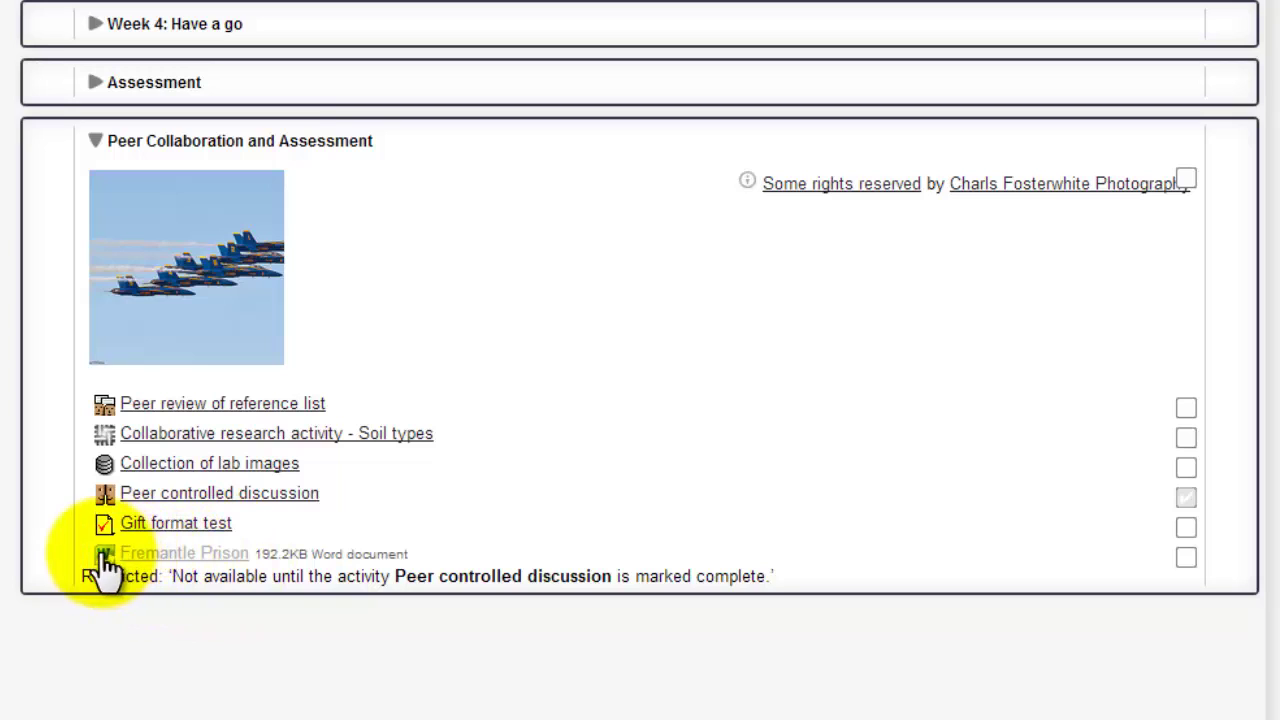
pyautogui.moveTo(73, 578); pyautogui.dragTo(229, 594)
pyautogui.click(229, 590)
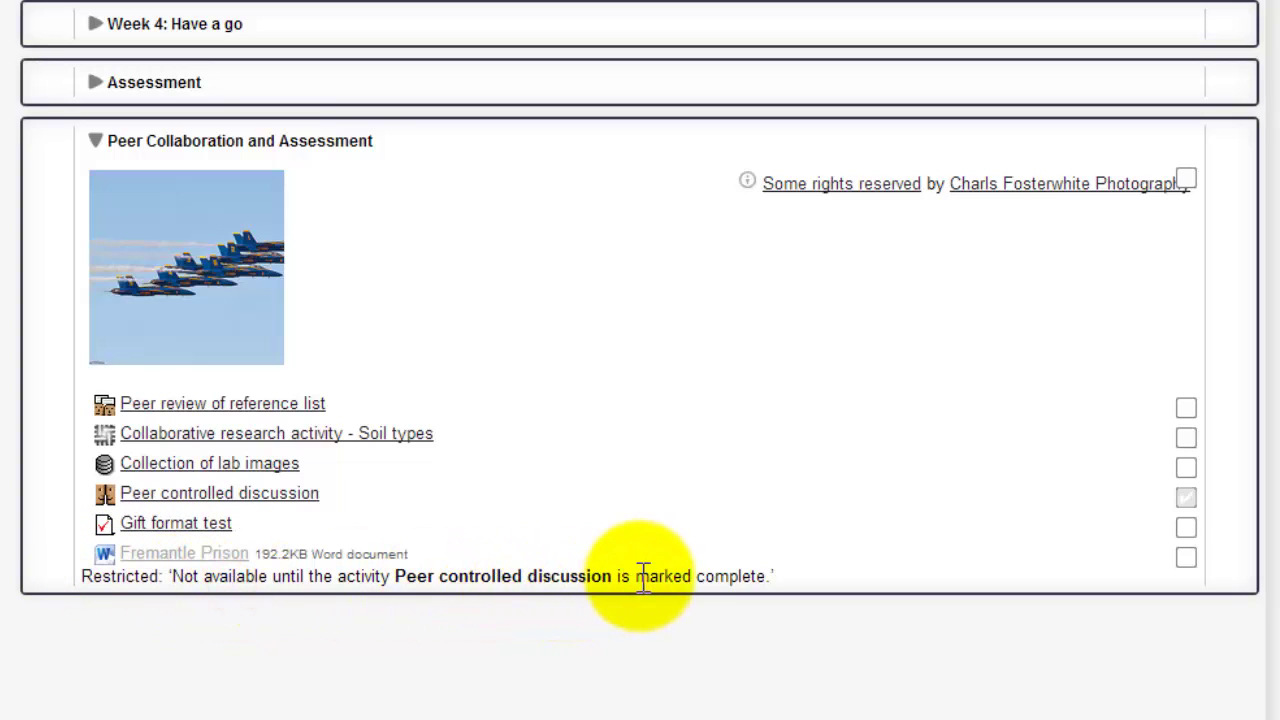
pyautogui.moveTo(394, 578)
pyautogui.mouseDown()
pyautogui.moveTo(608, 584)
pyautogui.moveTo(423, 586)
pyautogui.mouseUp()
pyautogui.click(388, 580)
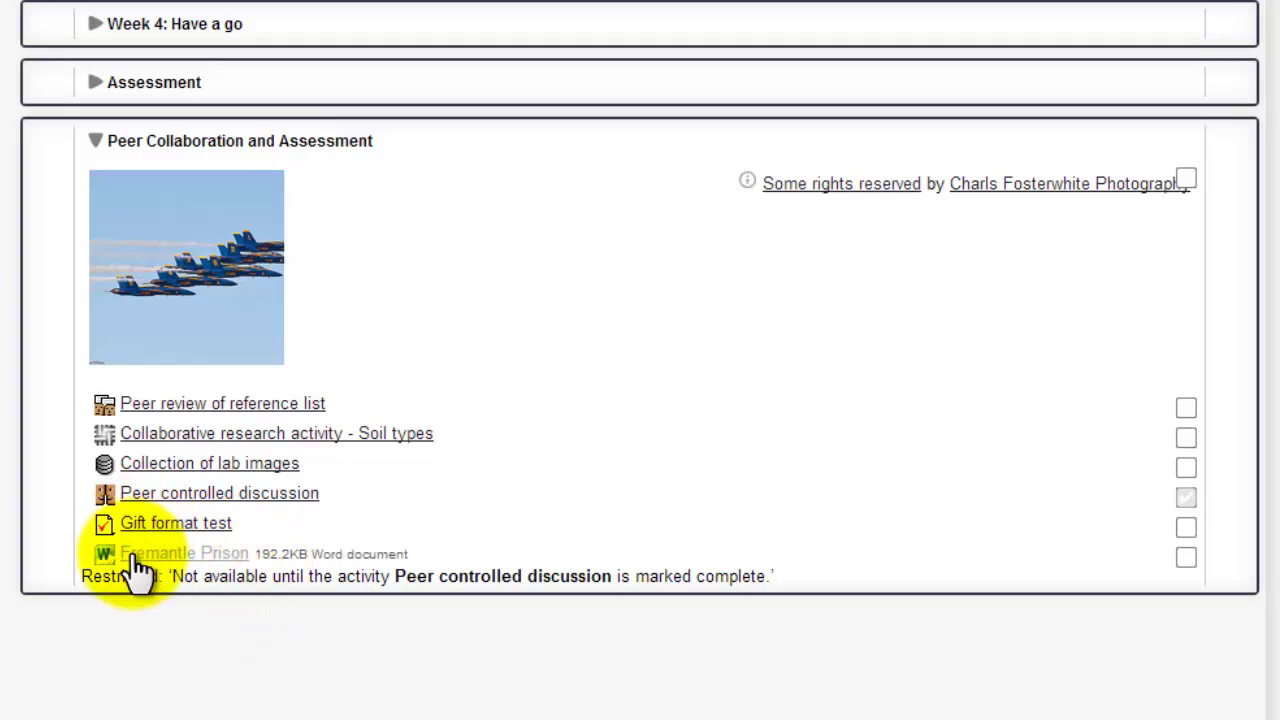
# Step: Turn editing back on, open the Peer Collaboration and Assessment section's summary settings, and review its Restrict access options
pyautogui.scroll(5, 201, 488)
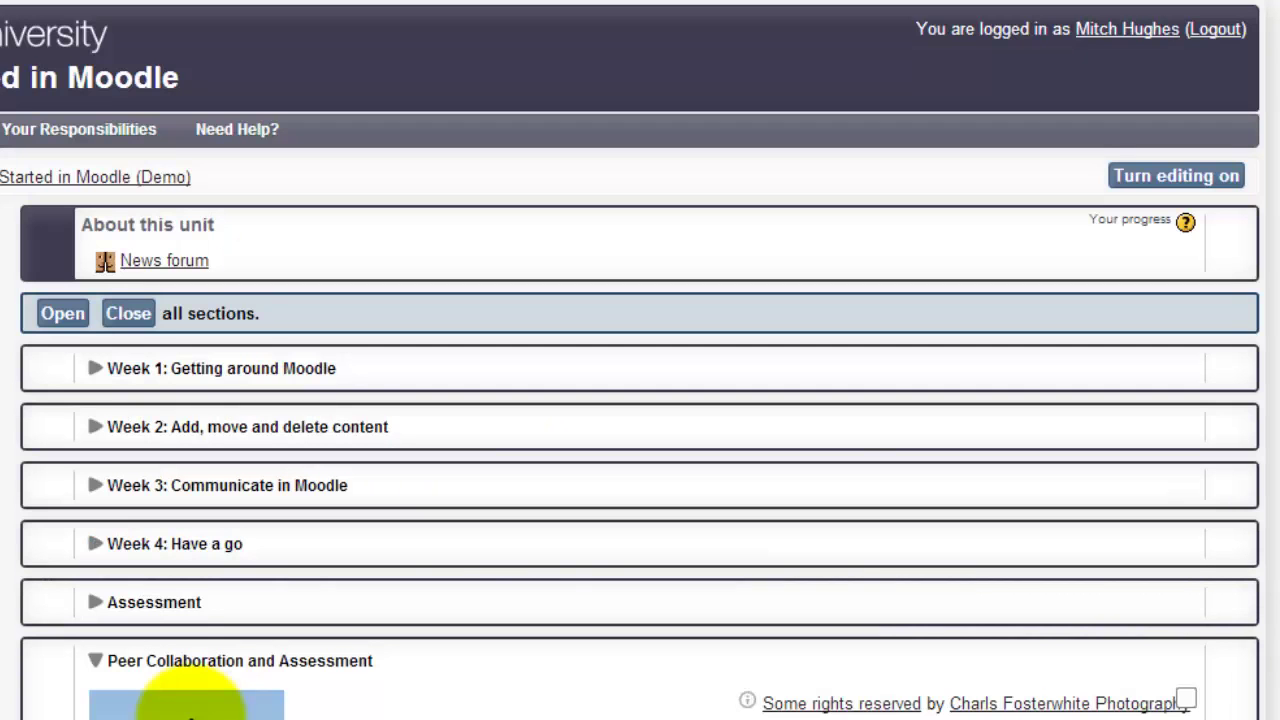
pyautogui.click(1135, 170)
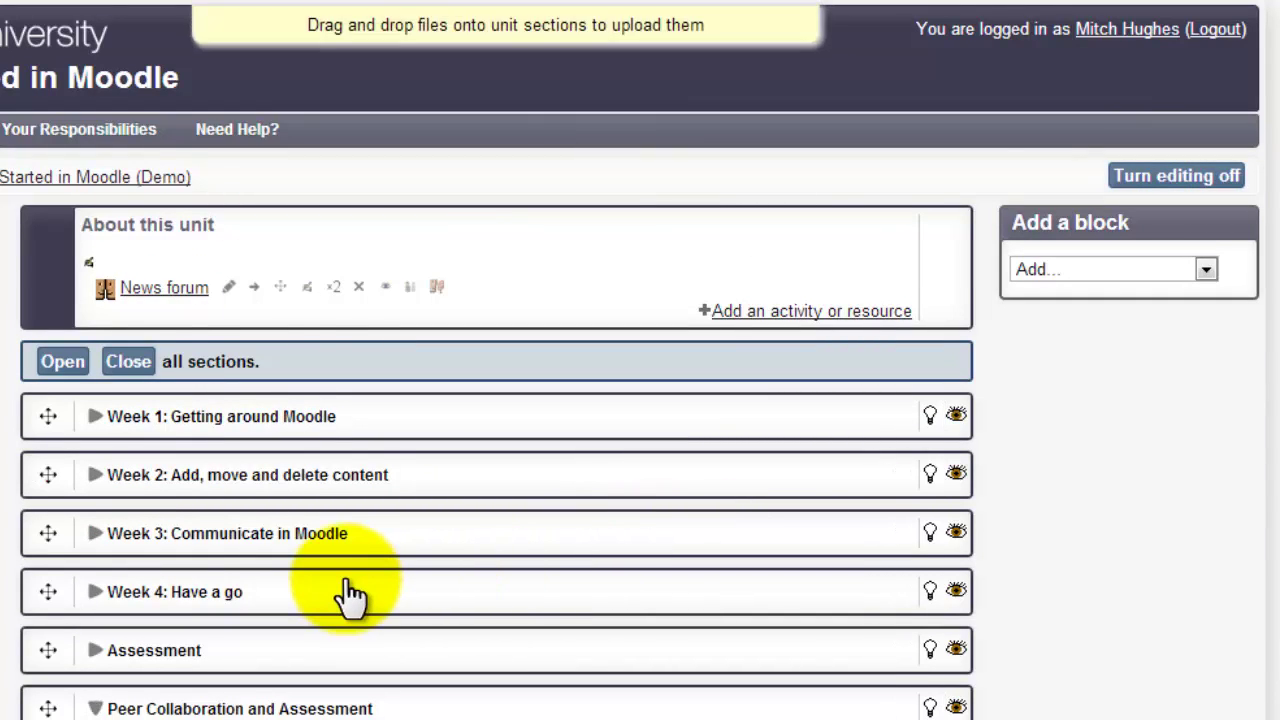
pyautogui.scroll(-3, 349, 594)
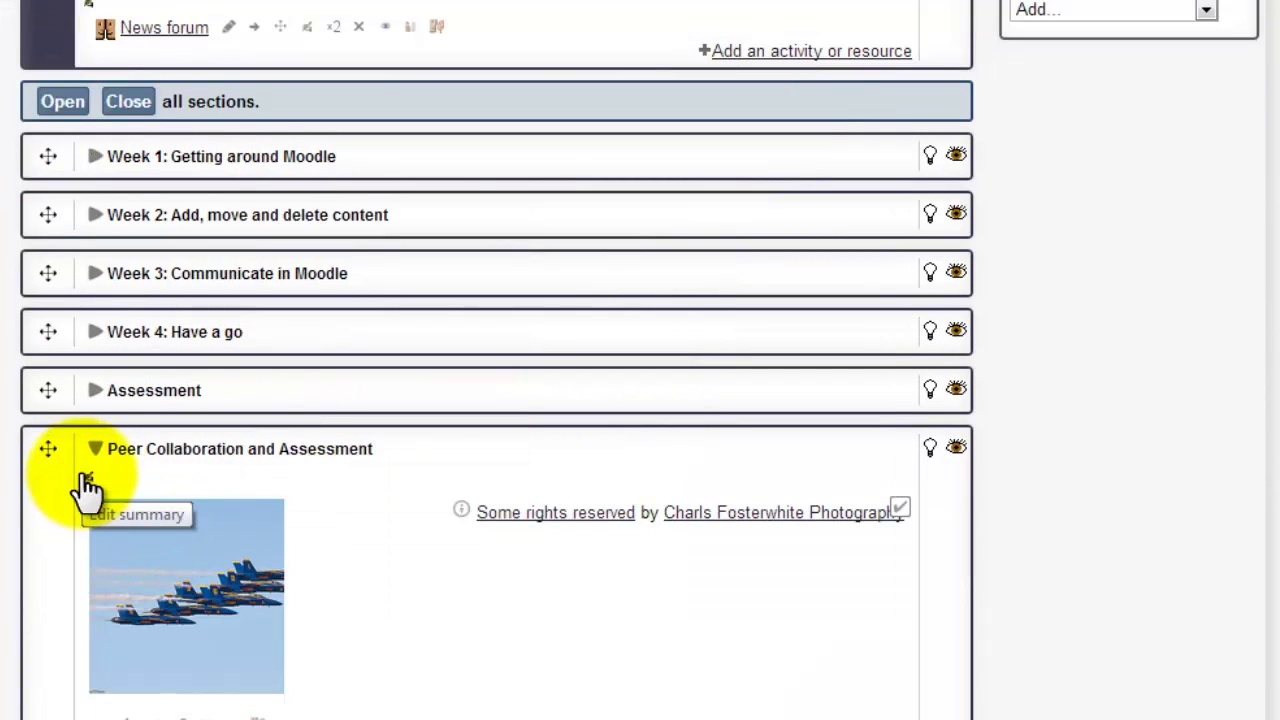
pyautogui.click(86, 476)
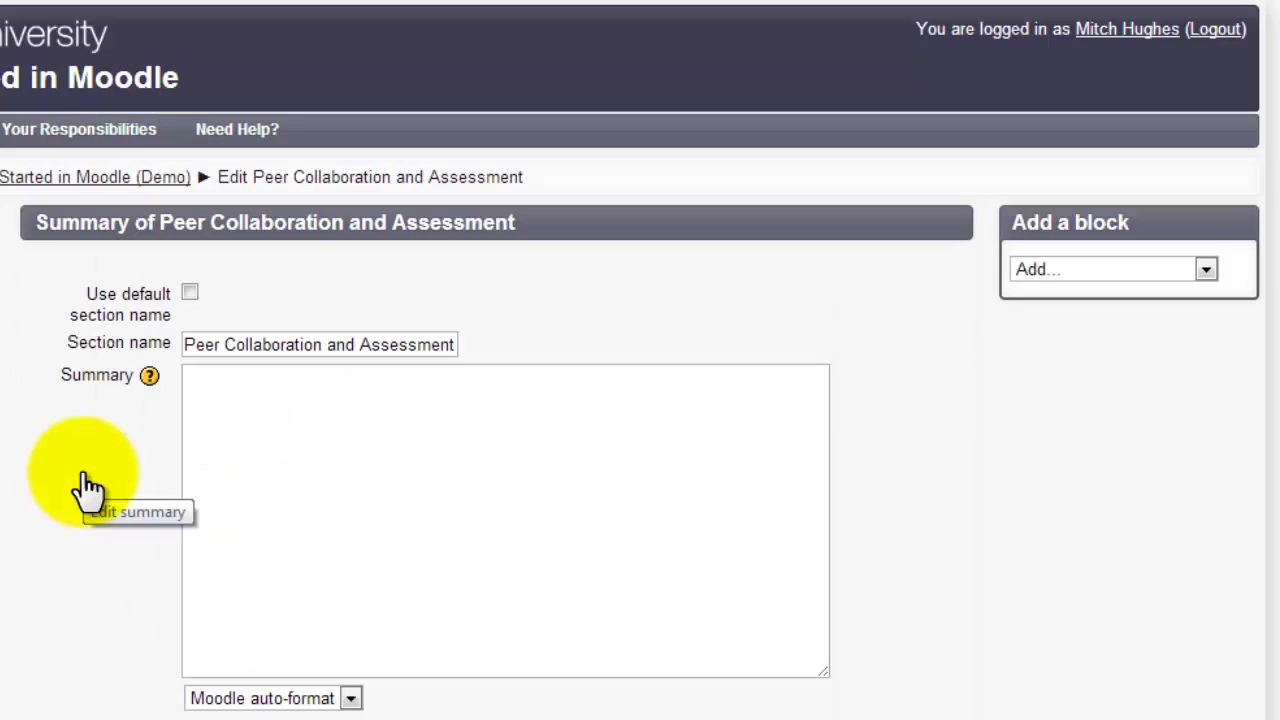
pyautogui.scroll(-5, 65, 604)
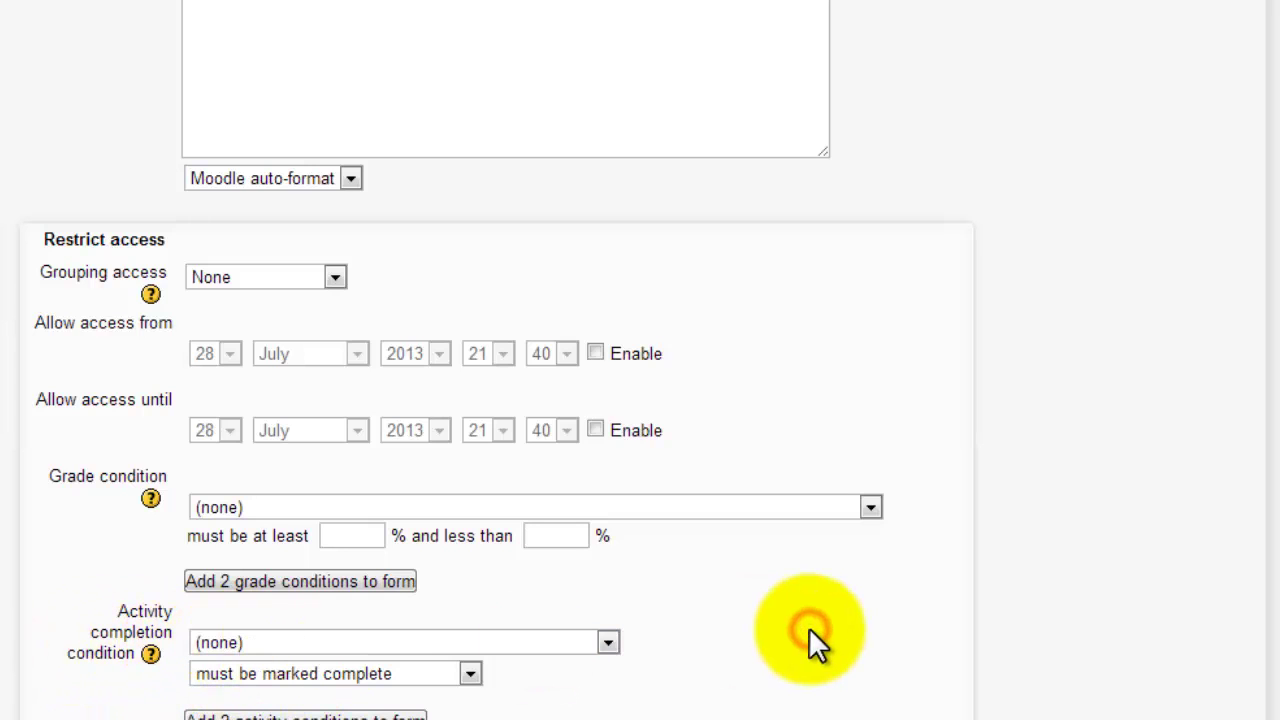
pyautogui.scroll(-2, 810, 627)
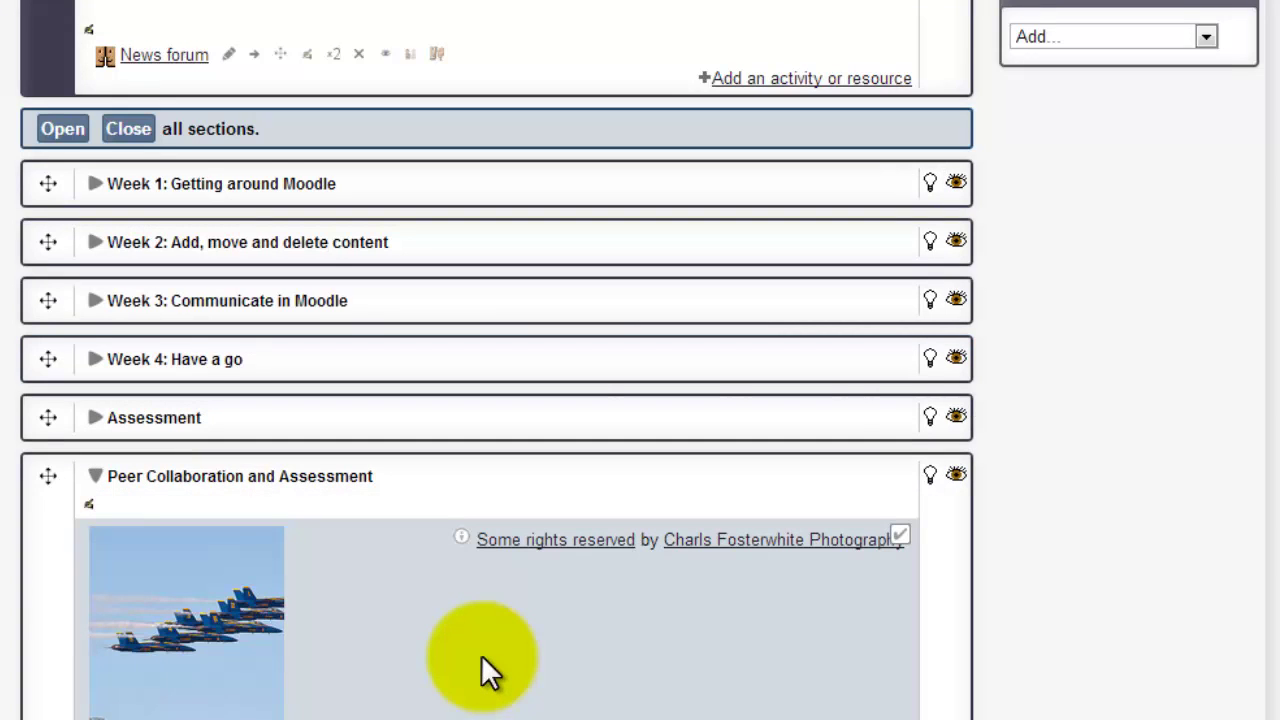
# Step: Open the Activity completion report for Getting Started in Moodle (Demo) and review the student completion grid and its download options
pyautogui.scroll(4, 443, 660)
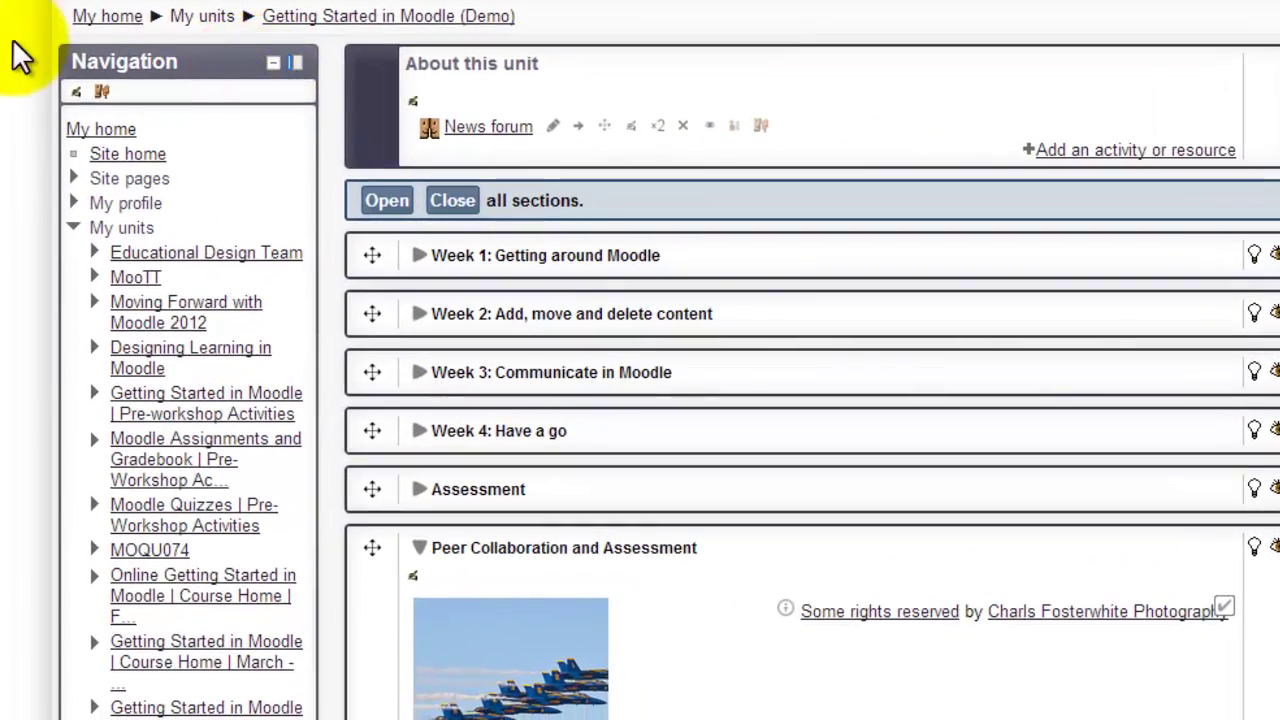
pyautogui.scroll(-6, 200, 294)
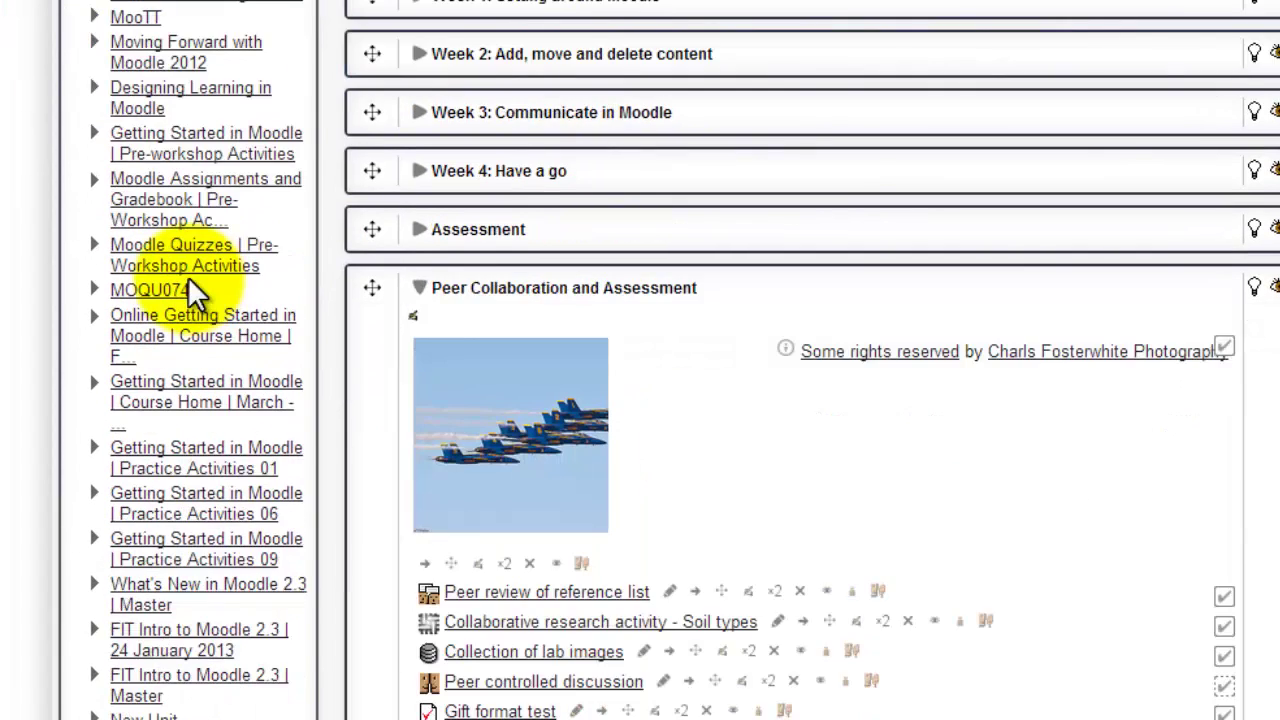
pyautogui.scroll(-2, 195, 290)
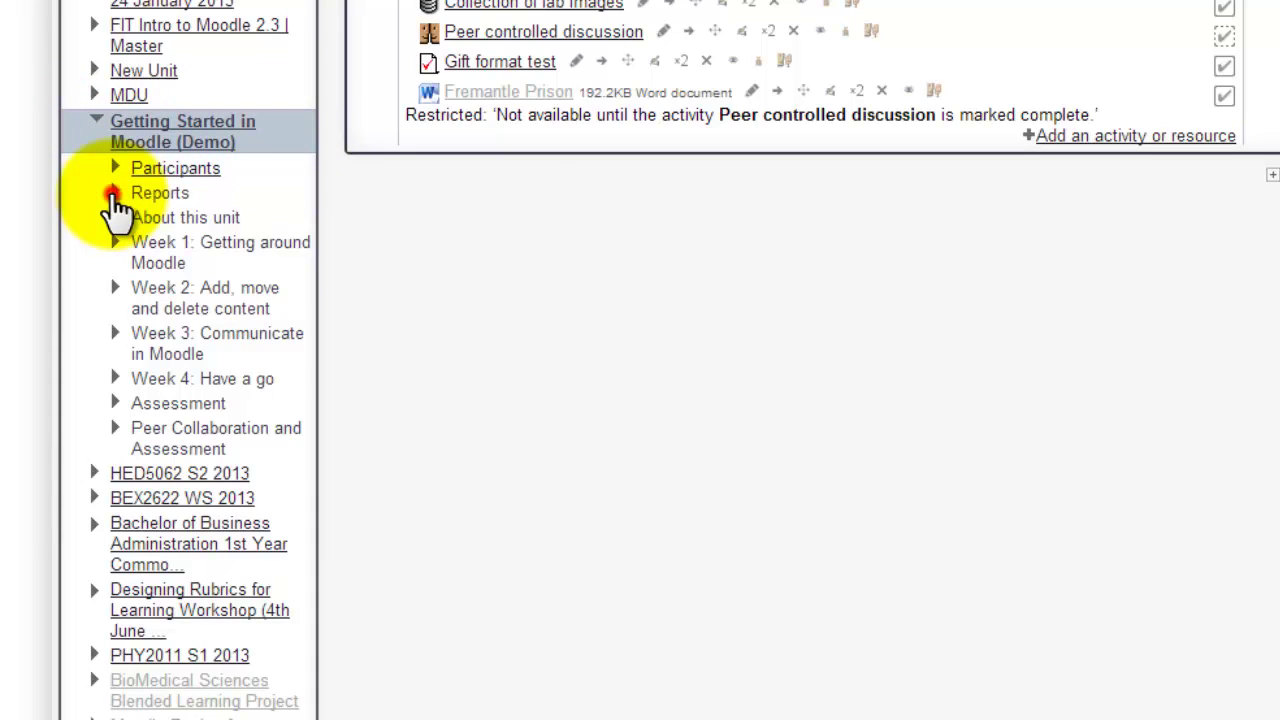
pyautogui.click(115, 194)
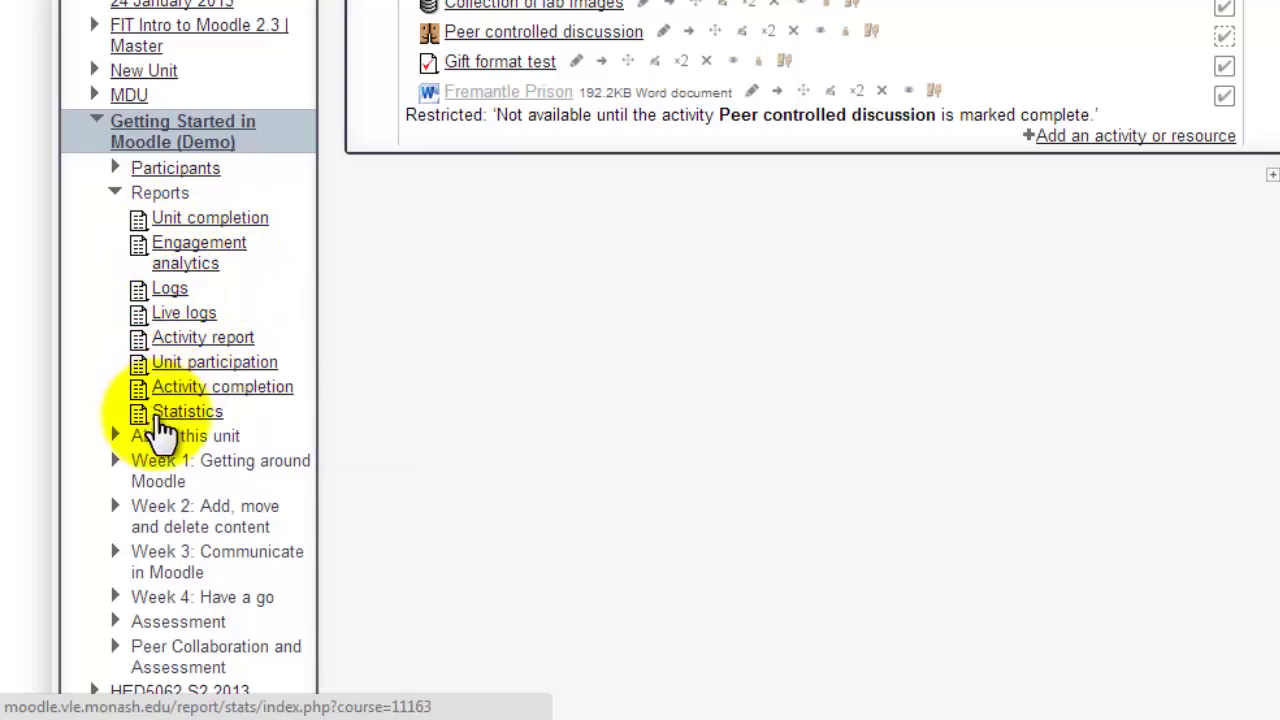
pyautogui.click(214, 394)
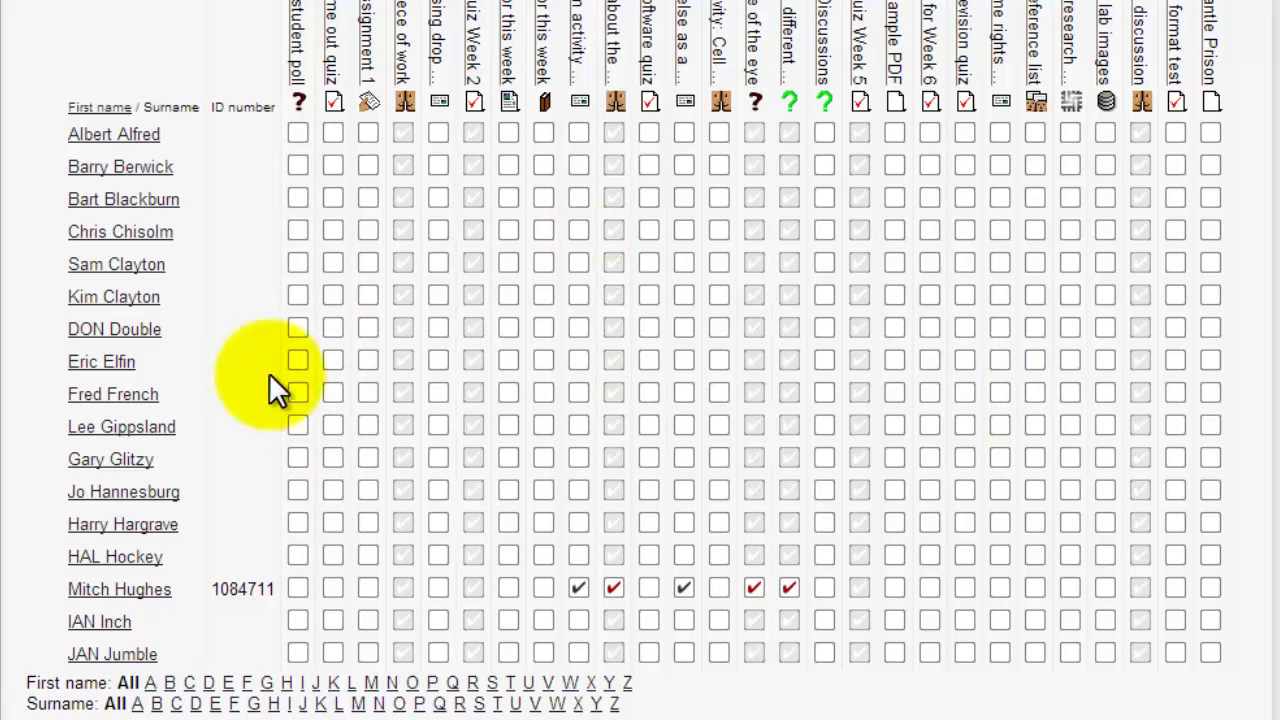
pyautogui.scroll(-4, 772, 425)
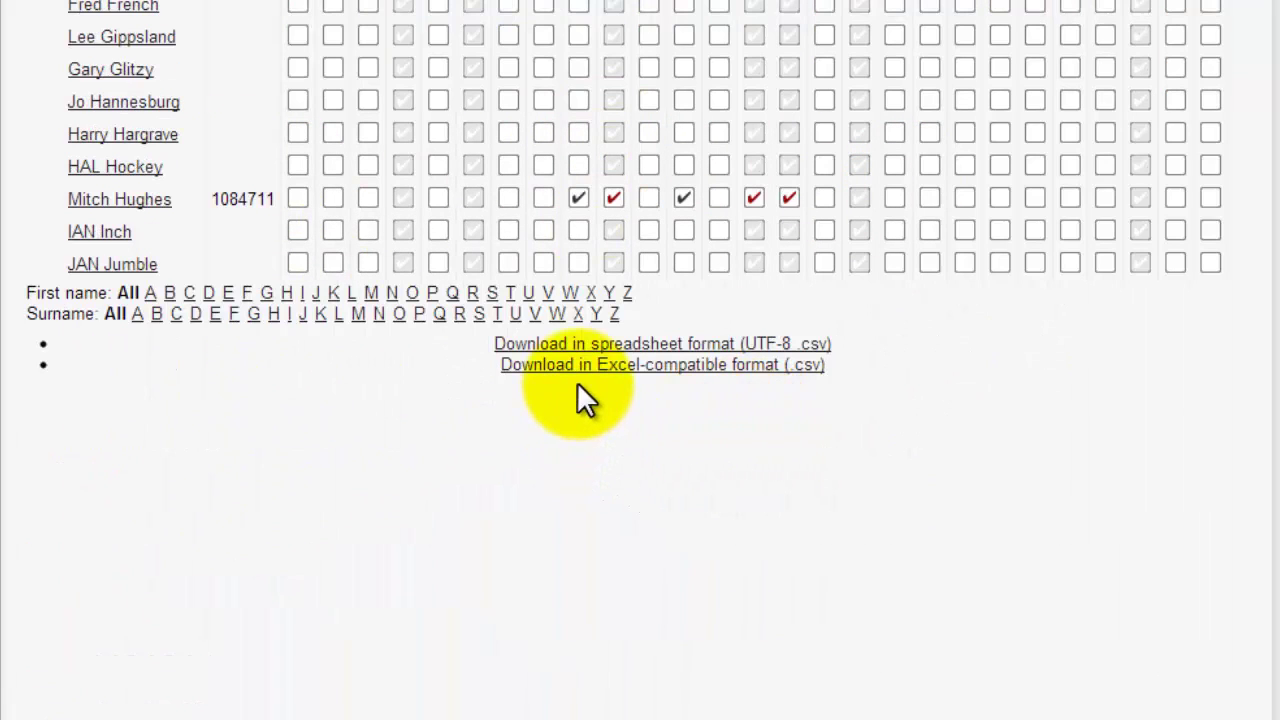